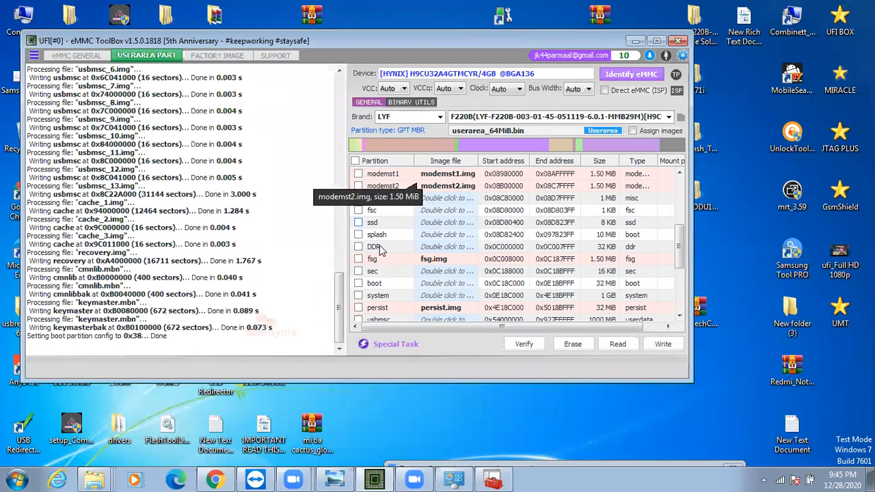
Load the LYF F220B backup tagged H9CU32A4GTMCYR_18C4811B and look through its partition images
click(669, 119)
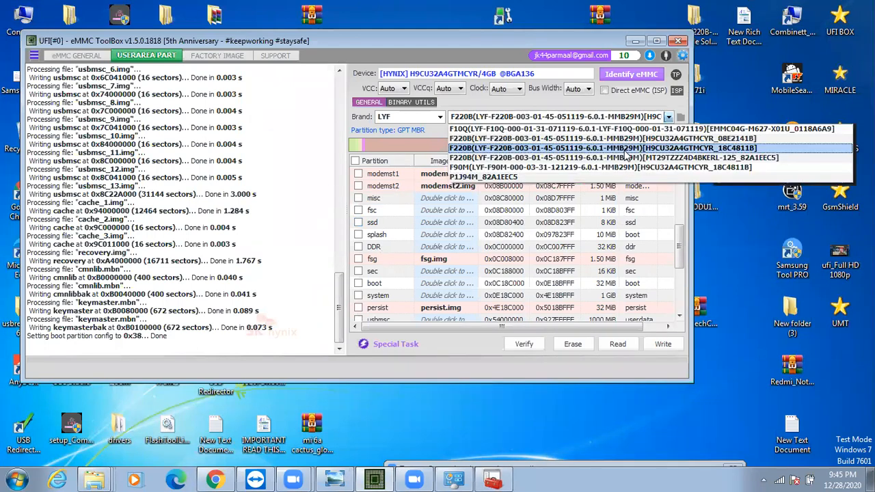
click(625, 150)
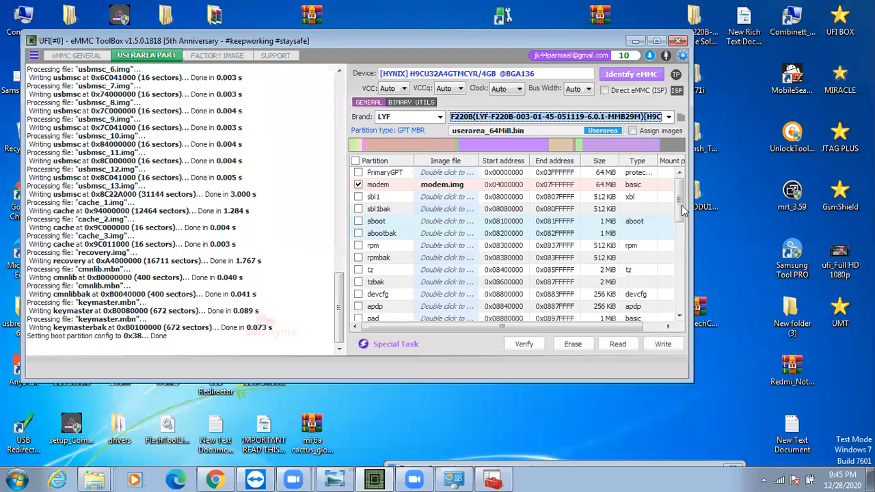
scroll(681, 274, down, 3)
scroll(660, 311, down, 3)
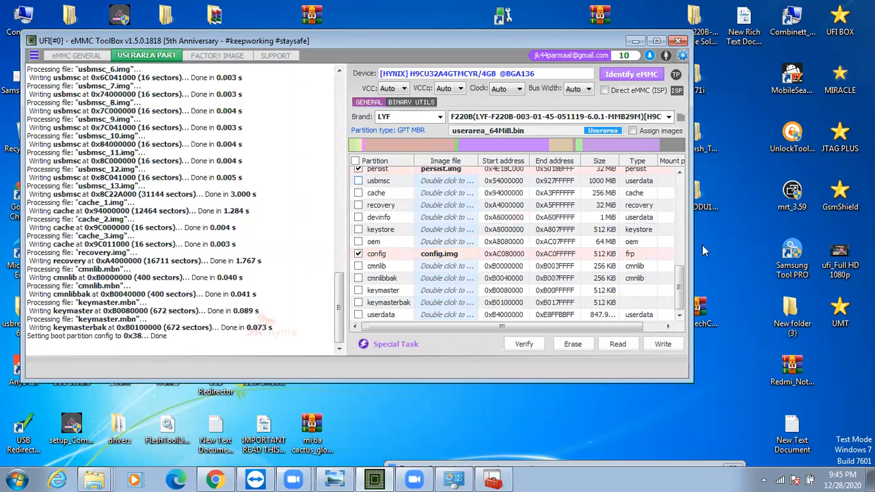
drag(691, 185, 689, 176)
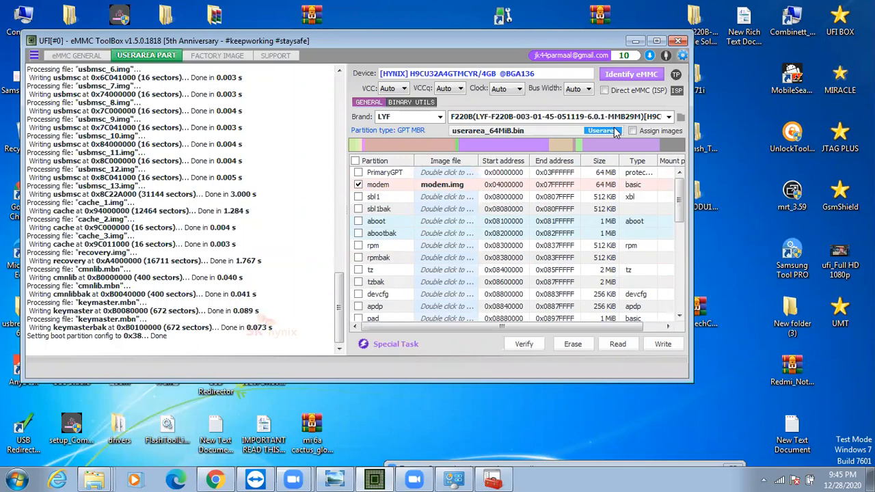
Reselect the F220B backup tagged 18C4811B and write its checked partitions modem, modemst1, modemst2, fsg, persist and config to the eMMC
click(669, 117)
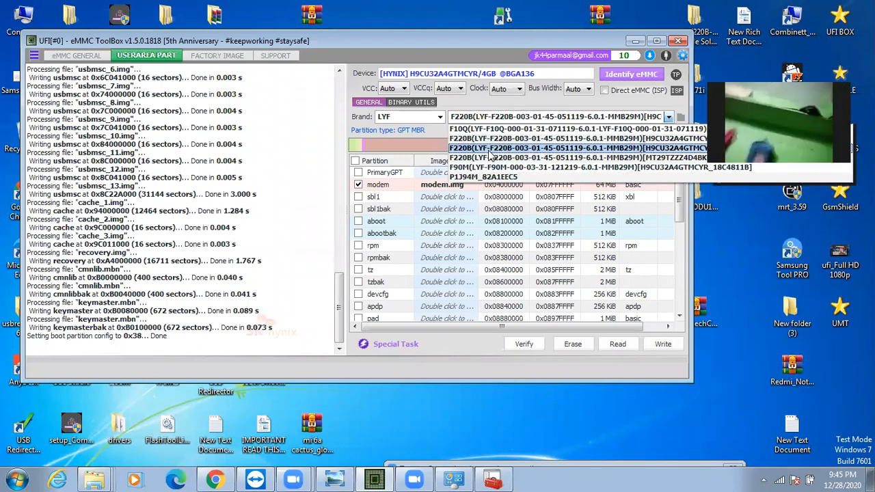
click(490, 149)
click(359, 185)
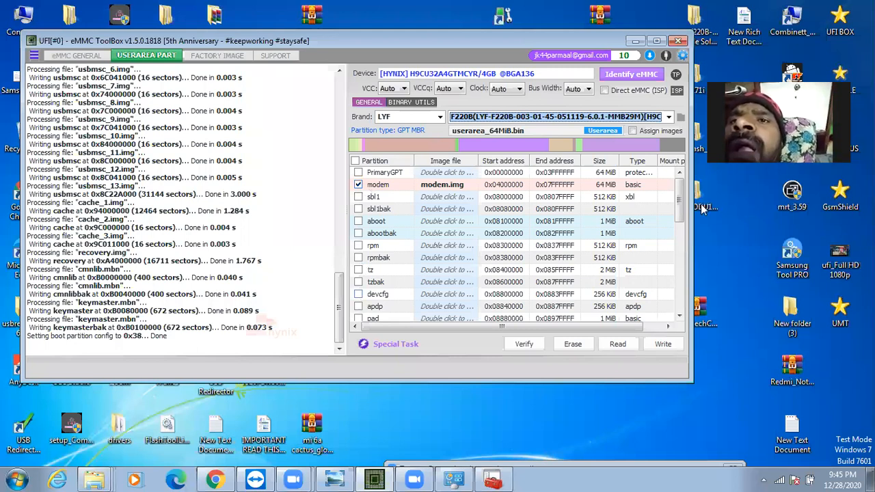
scroll(689, 274, down, 6)
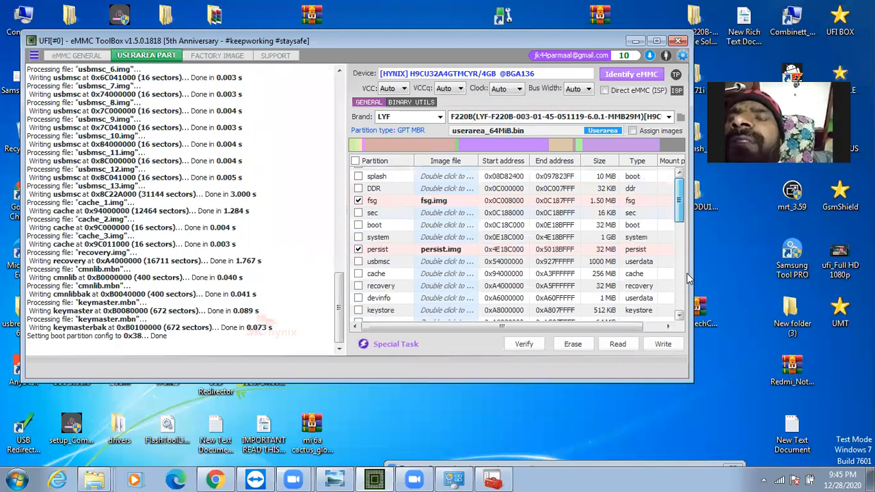
scroll(501, 313, down, 1)
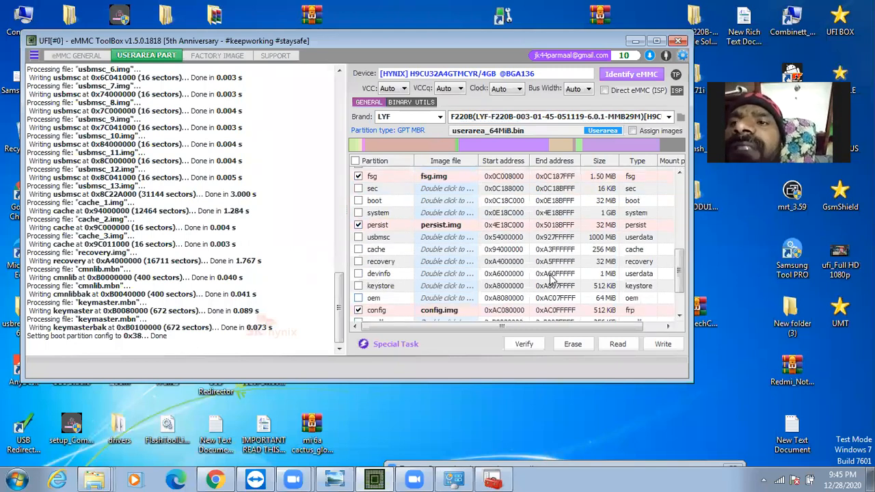
click(671, 349)
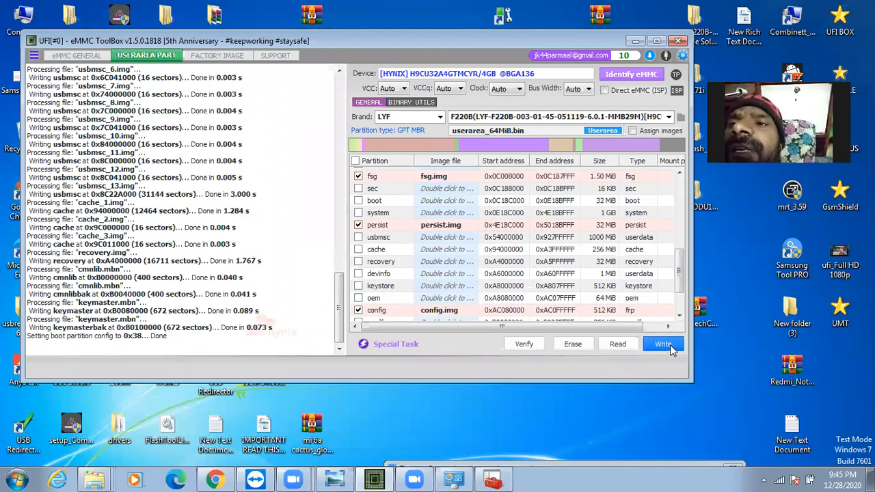
click(672, 349)
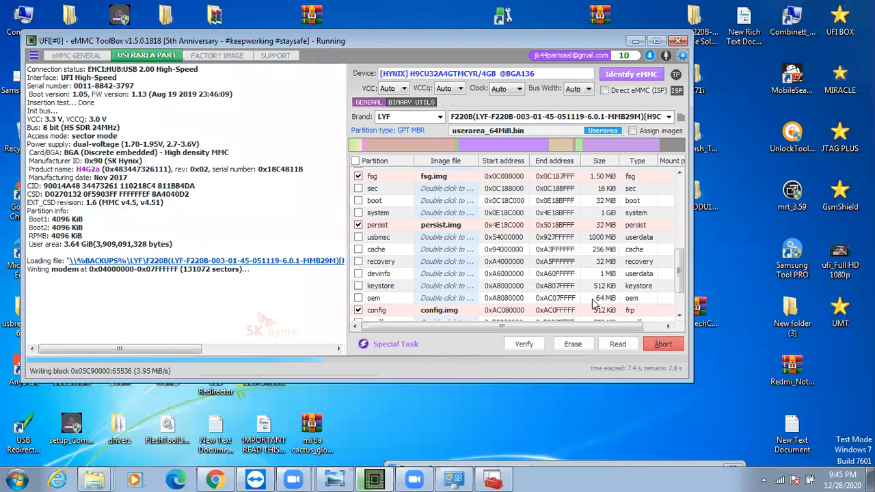
click(552, 397)
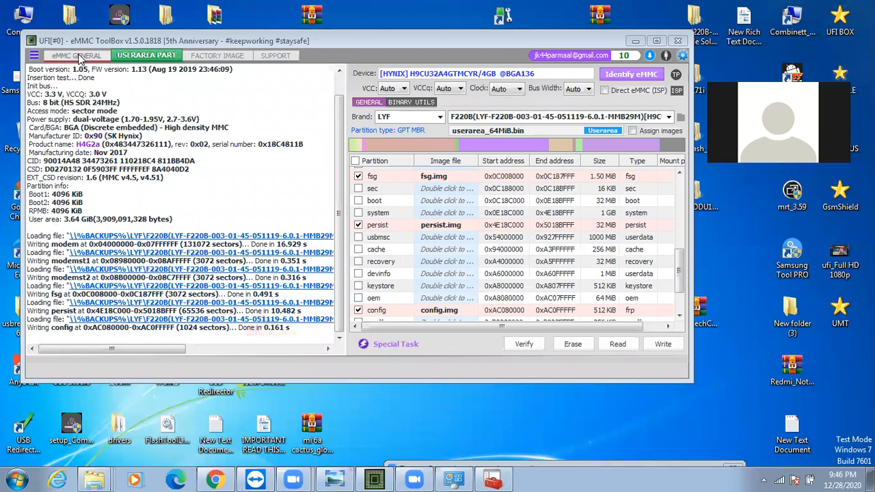
Identify the eMMC again from the general eMMC page and highlight the crypto state in the log
click(76, 55)
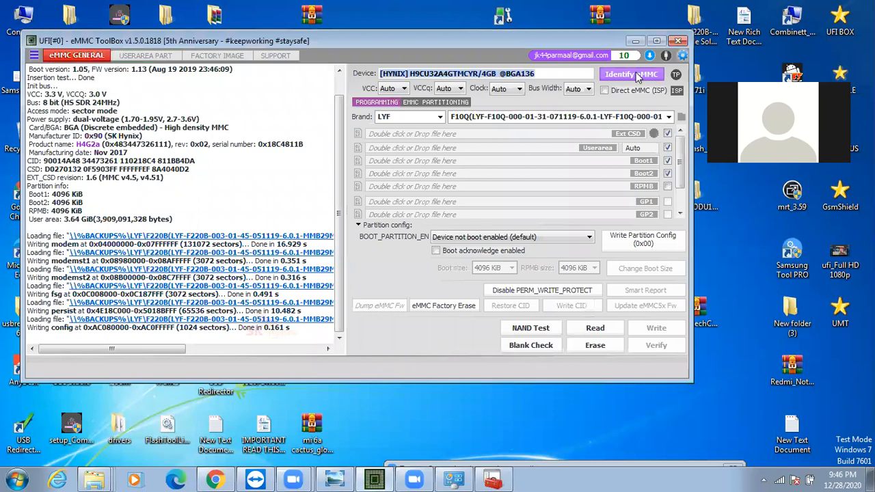
click(635, 74)
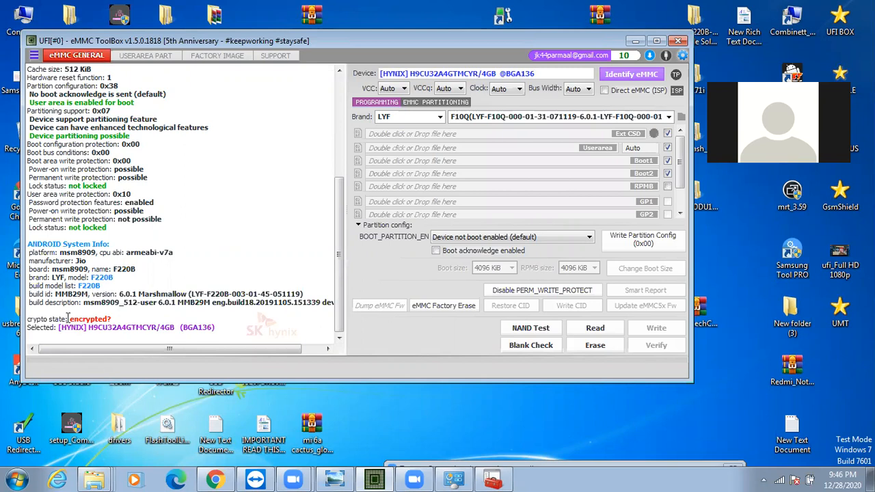
drag(123, 319, 71, 319)
mouse_move(70, 318)
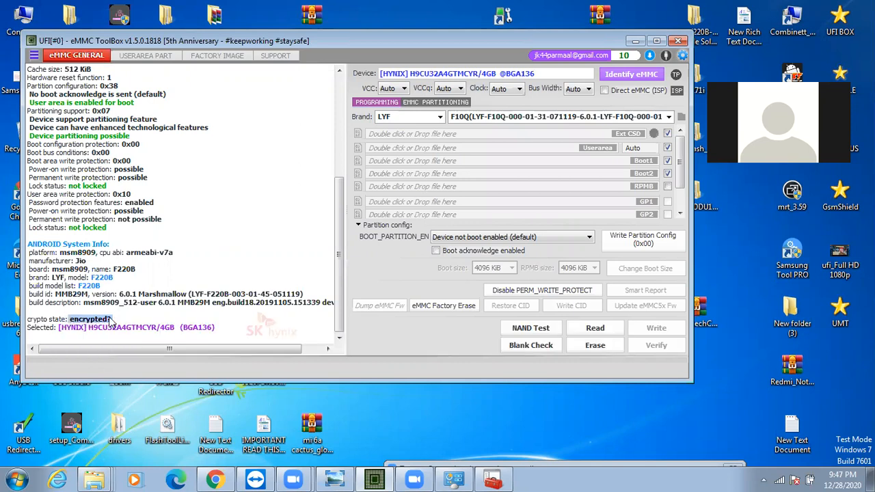
right_click(410, 415)
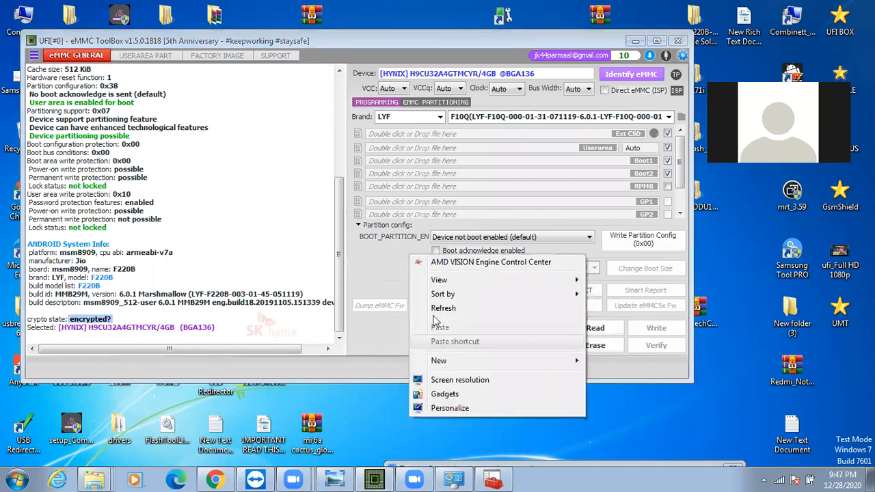
click(435, 313)
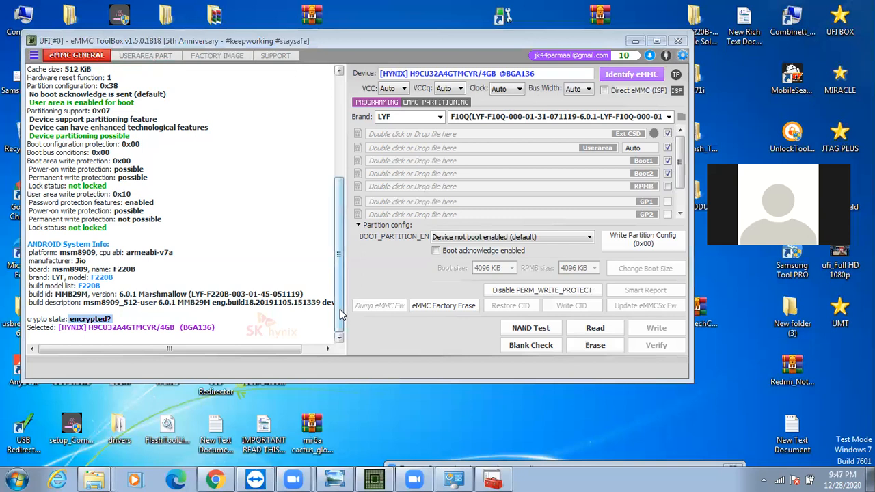
Highlight the boot configuration protection value in the log and check the file selection for the Ext CSD image without loading one
scroll(340, 307, up, 1)
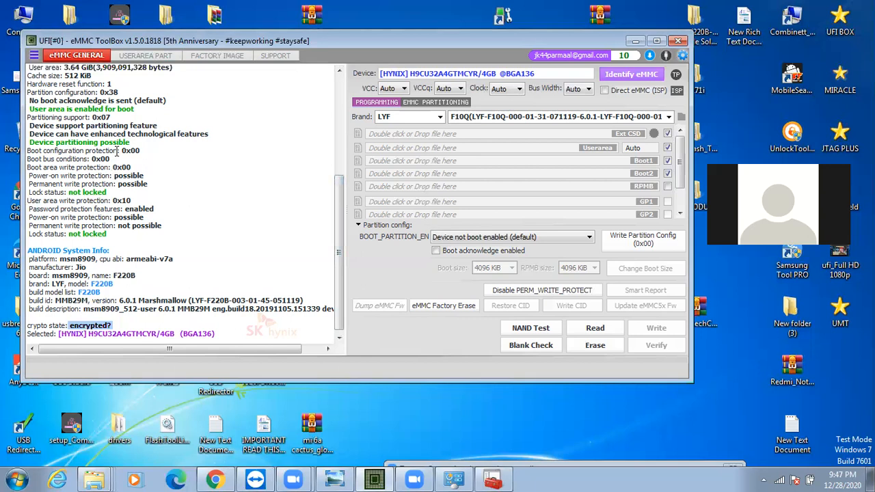
click(123, 151)
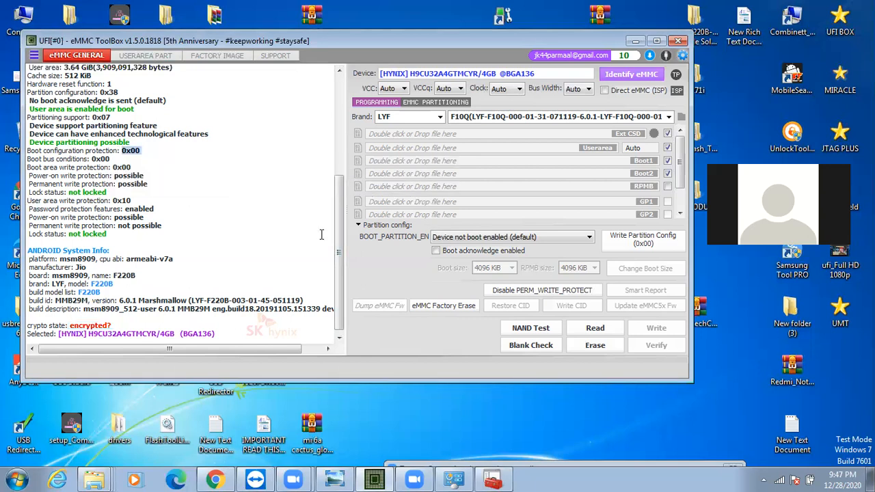
scroll(348, 178, up, 2)
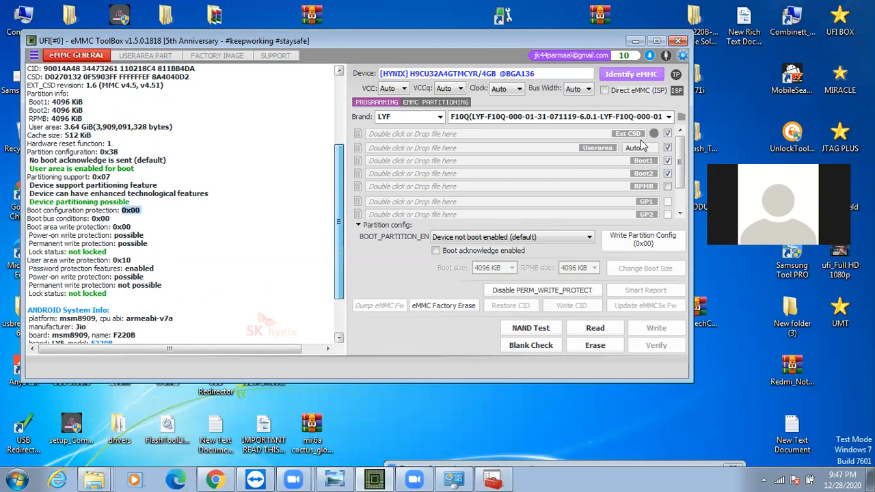
scroll(640, 141, up, 3)
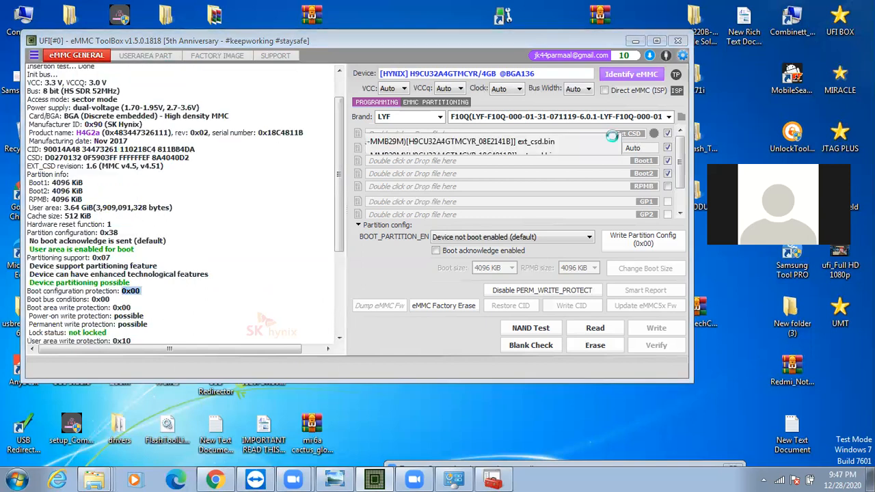
double_click(638, 135)
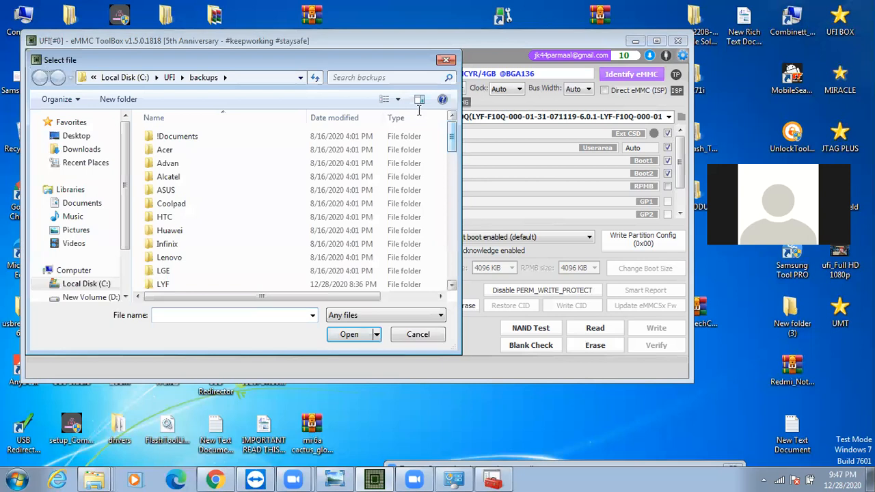
key(Escape)
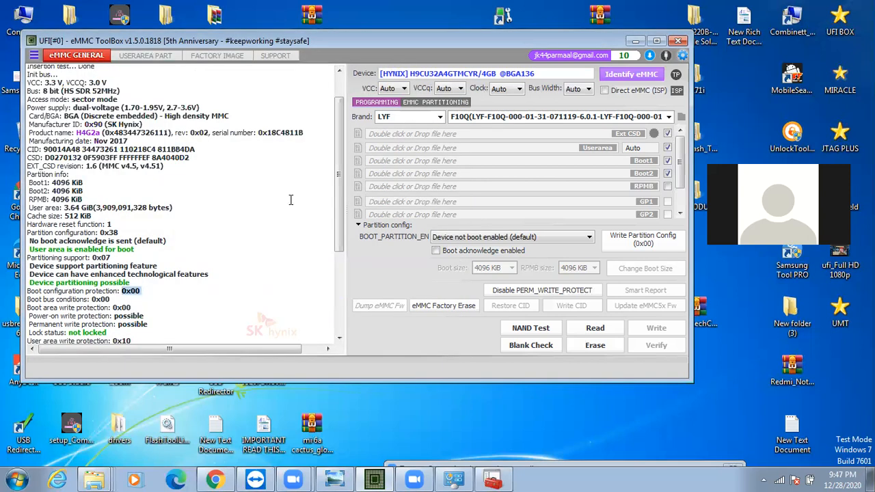
Review the identification log and highlight the partition configuration value together with its boot acknowledge and boot area lines
scroll(335, 278, down, 4)
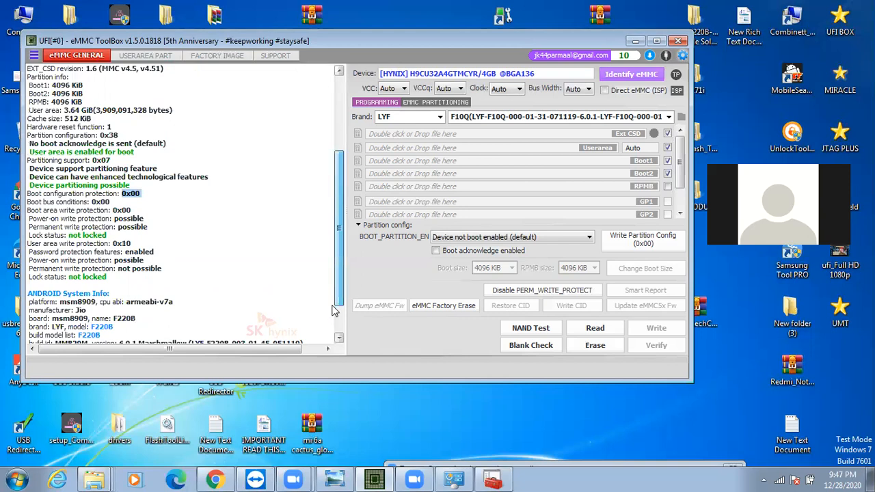
scroll(119, 259, down, 2)
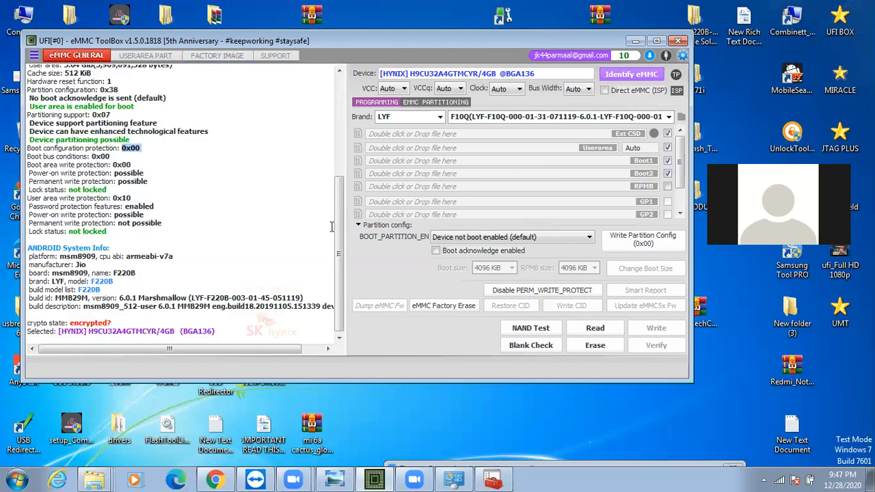
scroll(350, 163, up, 6)
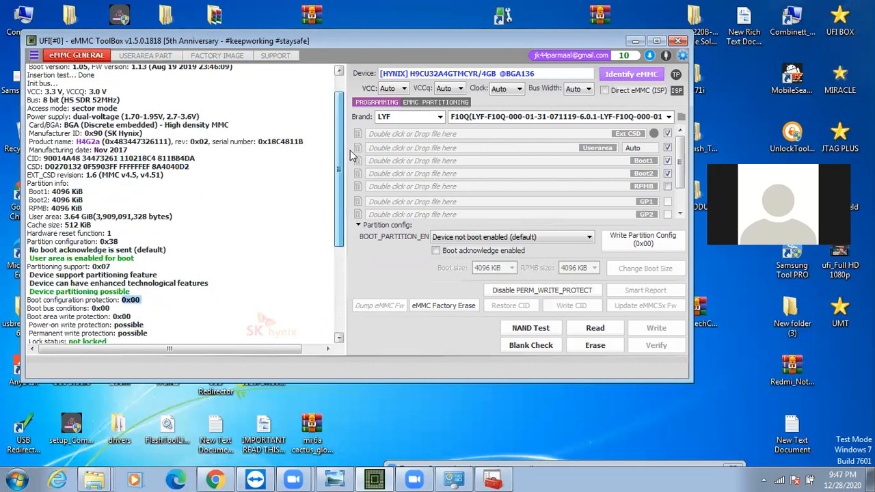
scroll(351, 157, up, 2)
scroll(350, 229, down, 6)
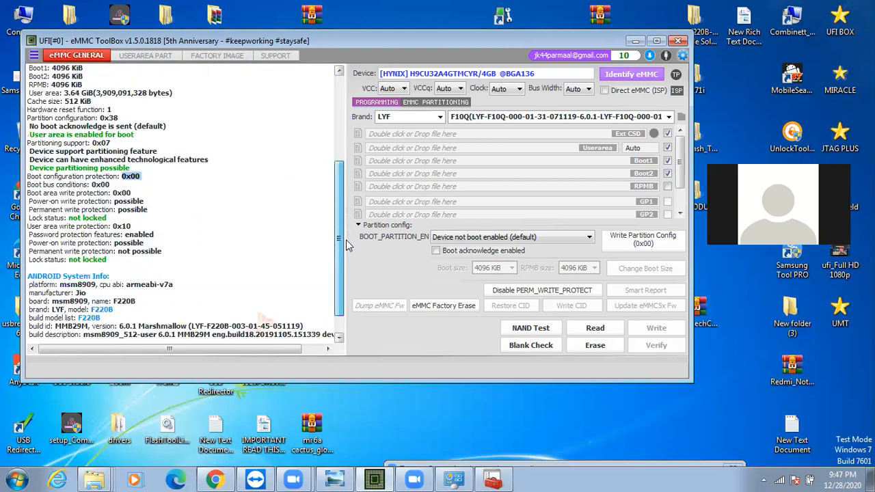
scroll(348, 266, down, 2)
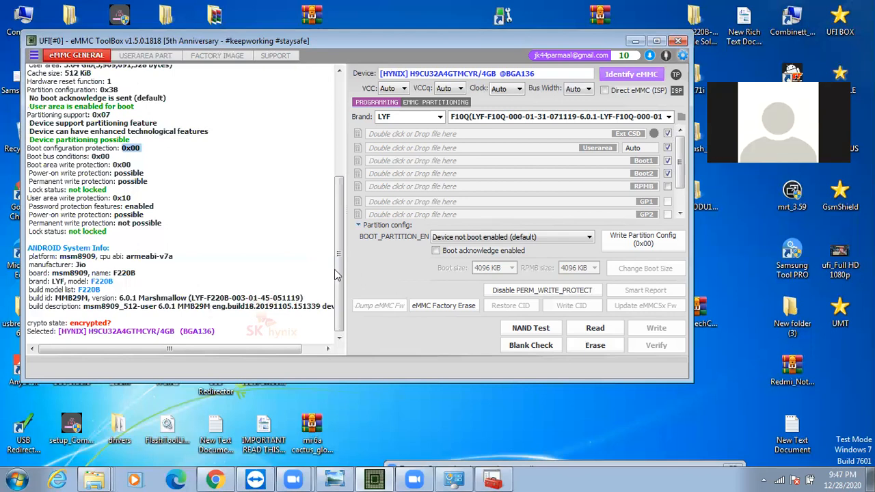
scroll(351, 204, up, 5)
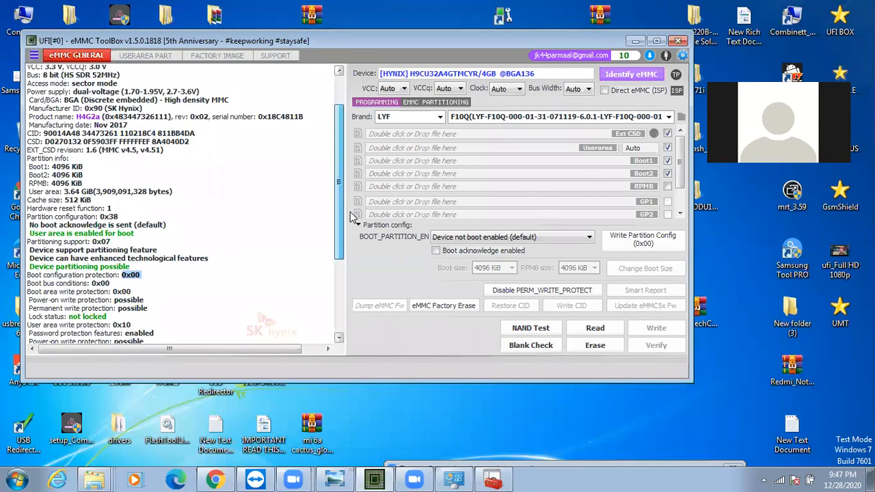
scroll(305, 221, down, 2)
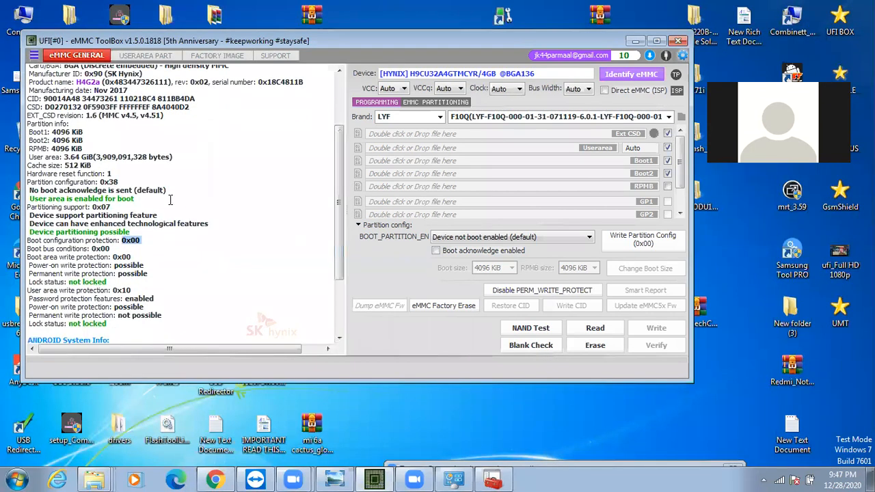
click(103, 182)
double_click(115, 182)
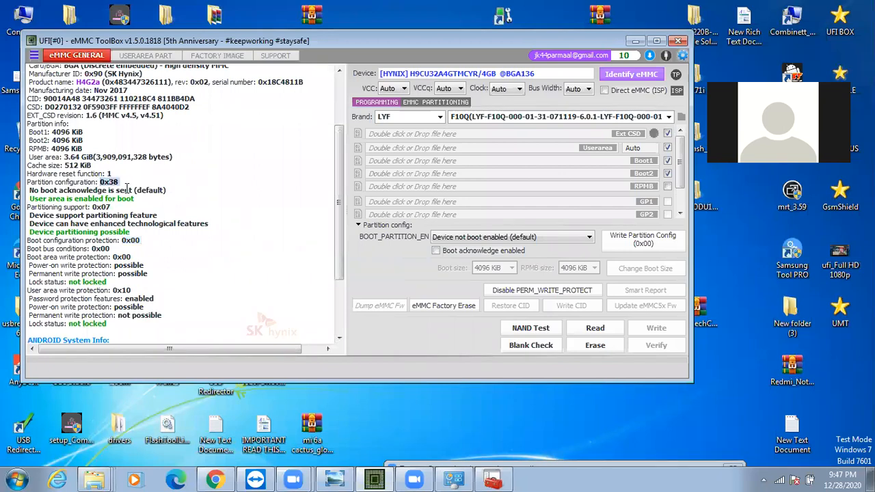
drag(130, 198, 136, 199)
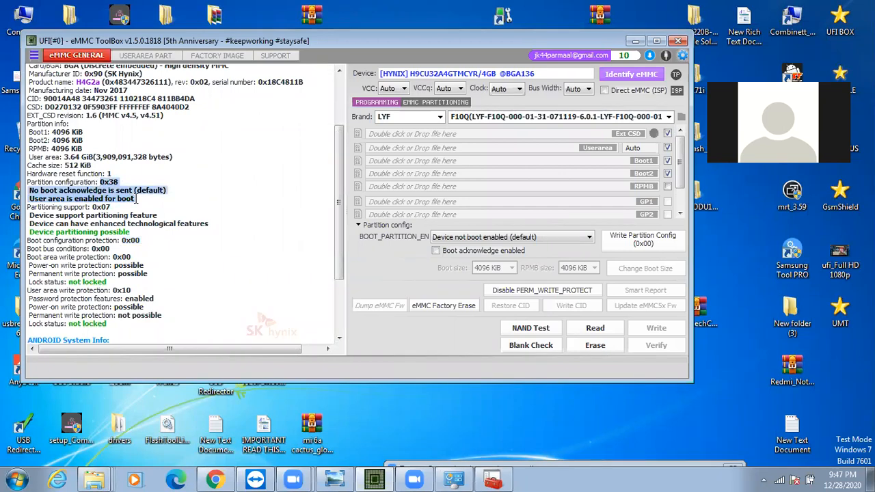
mouse_move(91, 209)
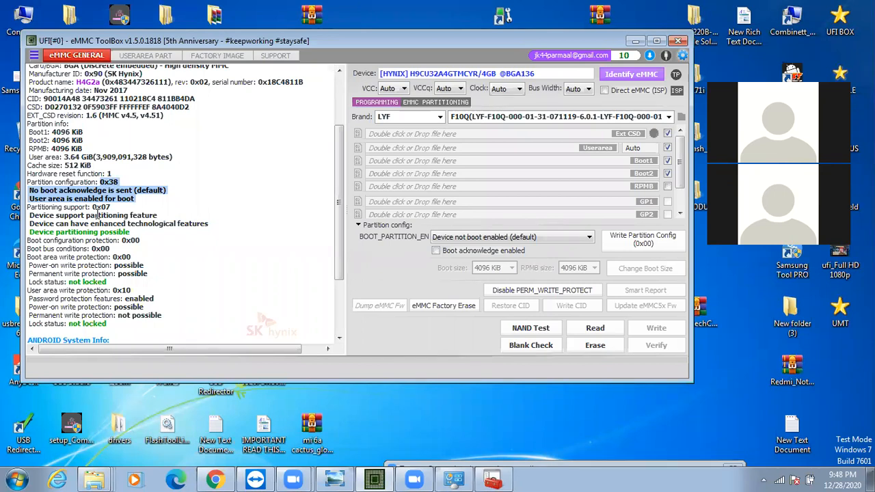
Return to the user area partitions and show the available Special Task operations
click(143, 56)
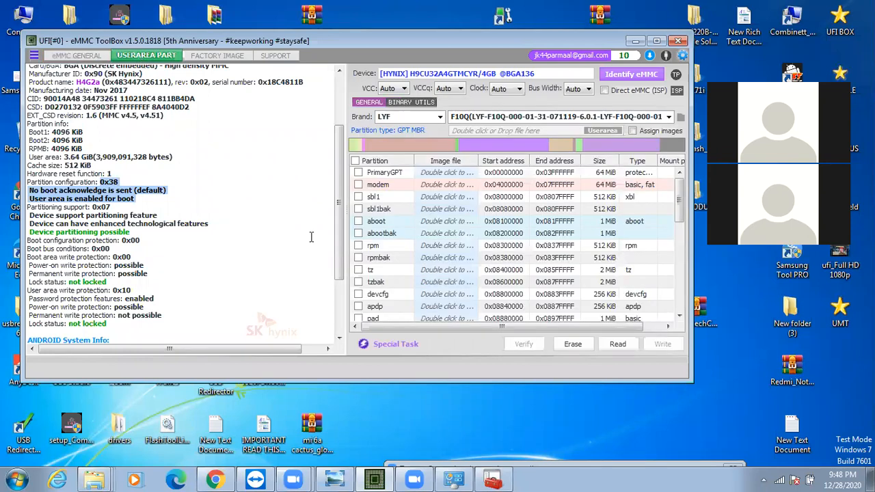
click(377, 346)
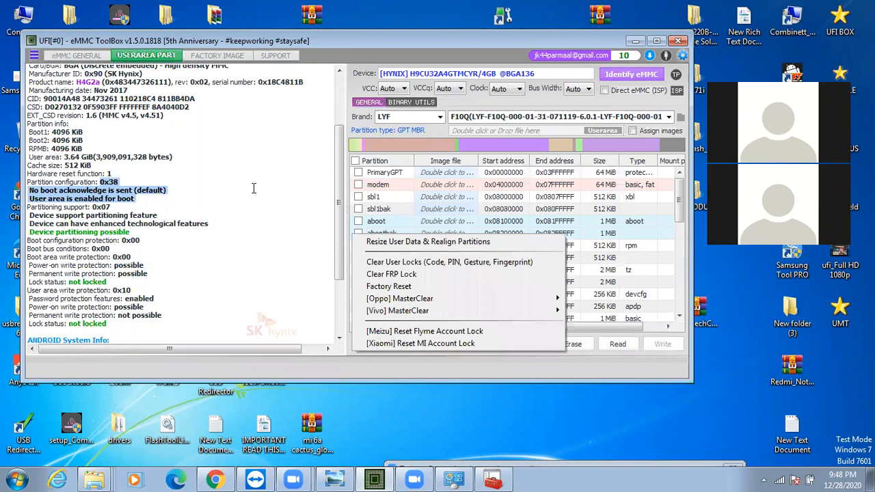
click(47, 199)
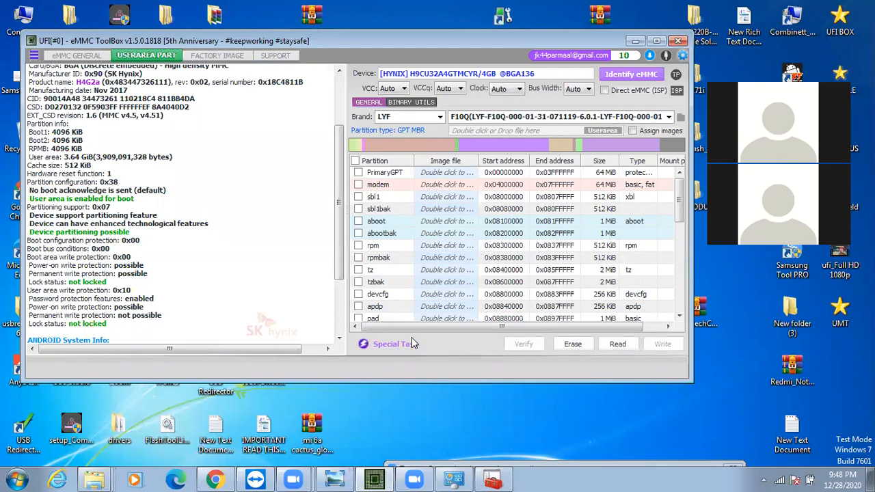
click(382, 344)
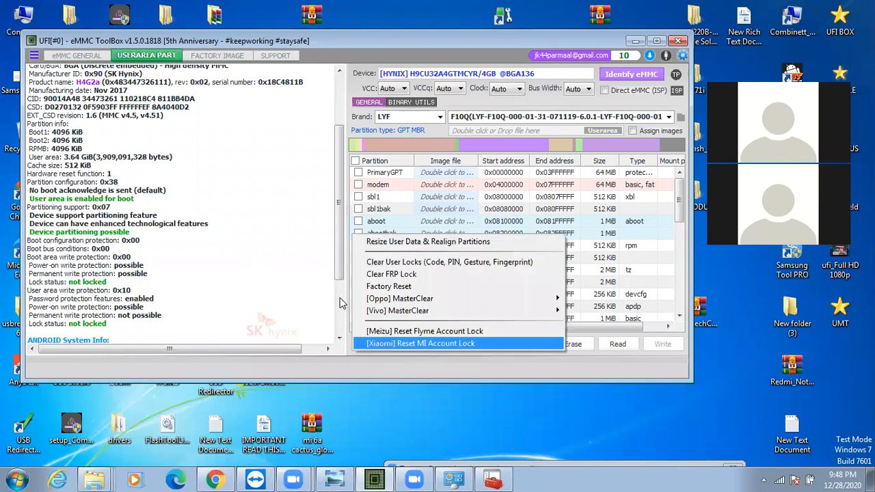
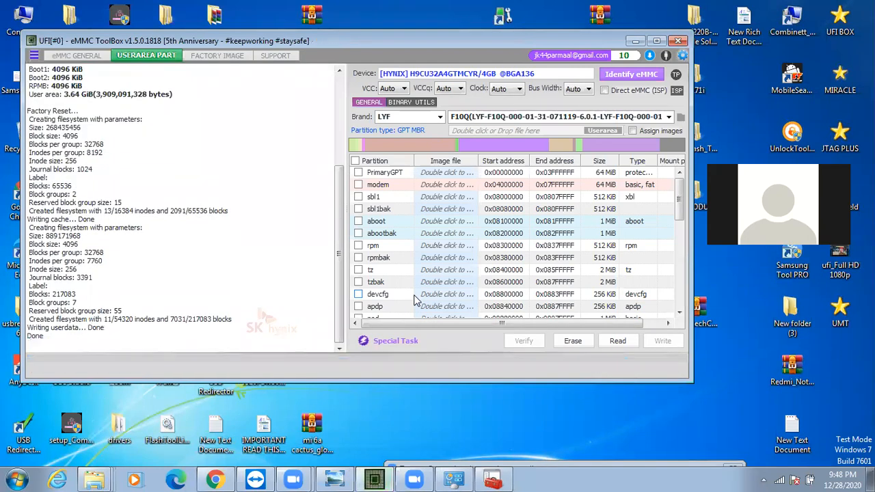
Identify the eMMC from the general eMMC page, highlight the crypto state, and review the log back to its start
click(76, 58)
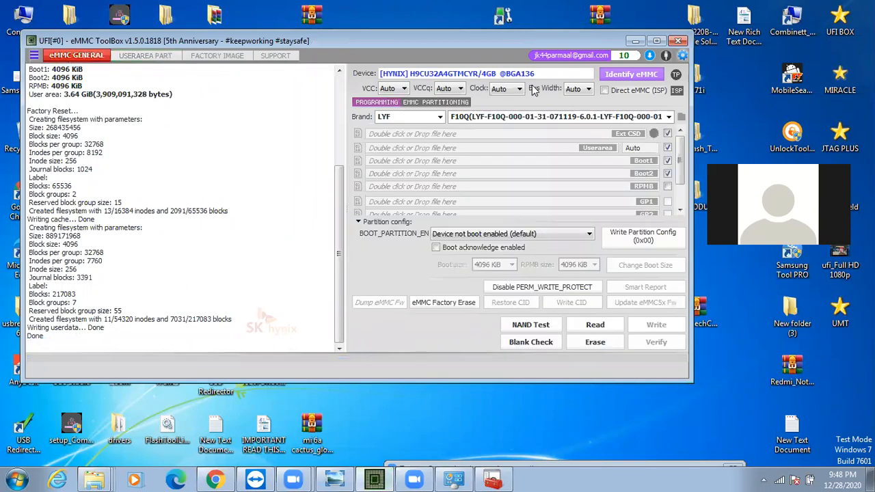
click(621, 76)
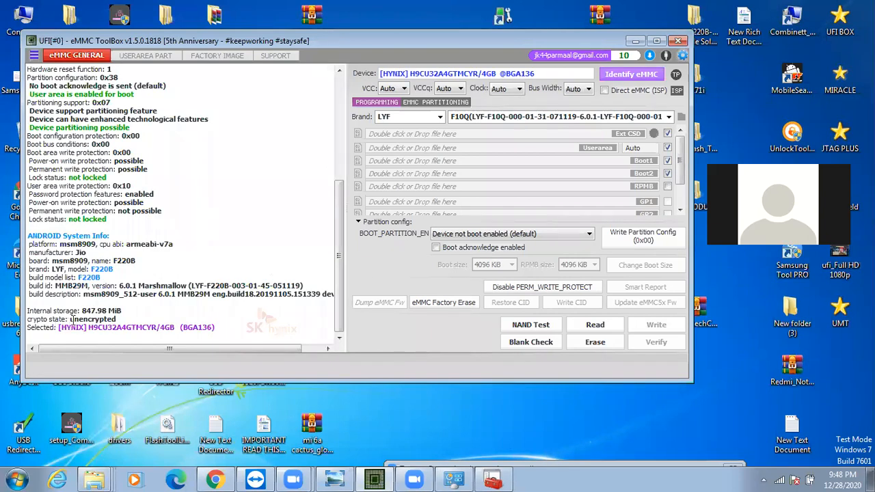
mouse_move(71, 320)
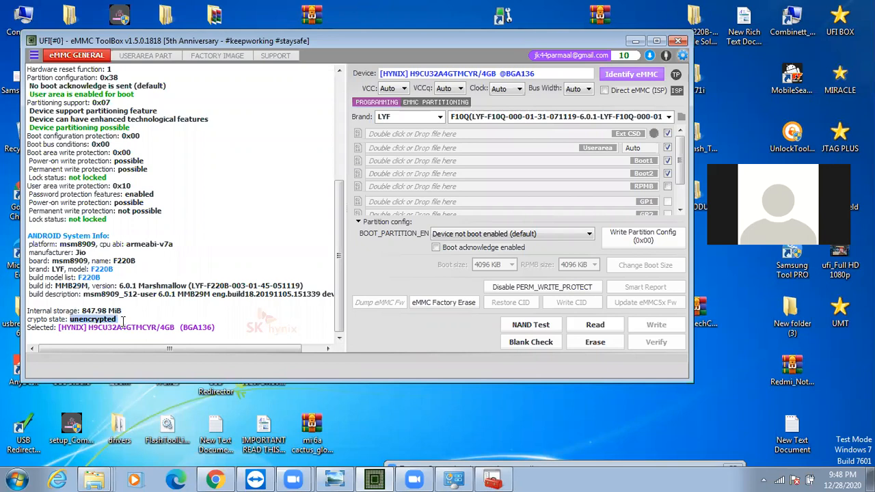
drag(71, 320, 123, 318)
scroll(348, 255, up, 4)
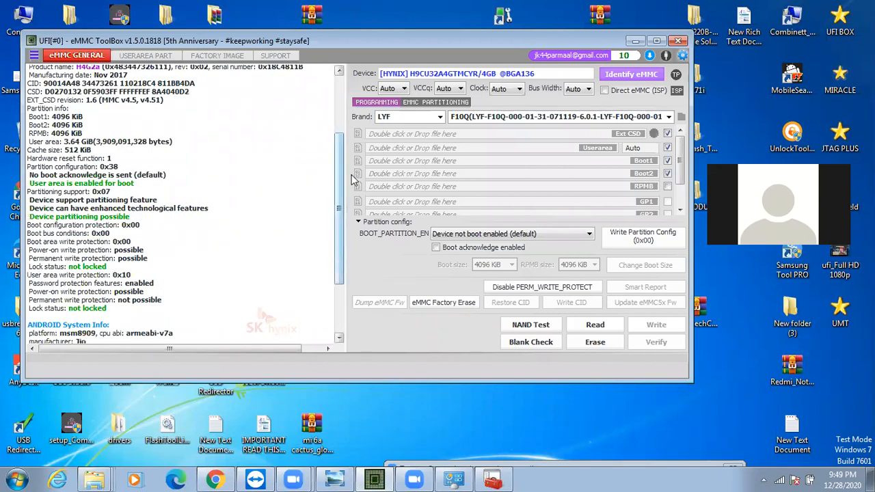
scroll(225, 264, up, 4)
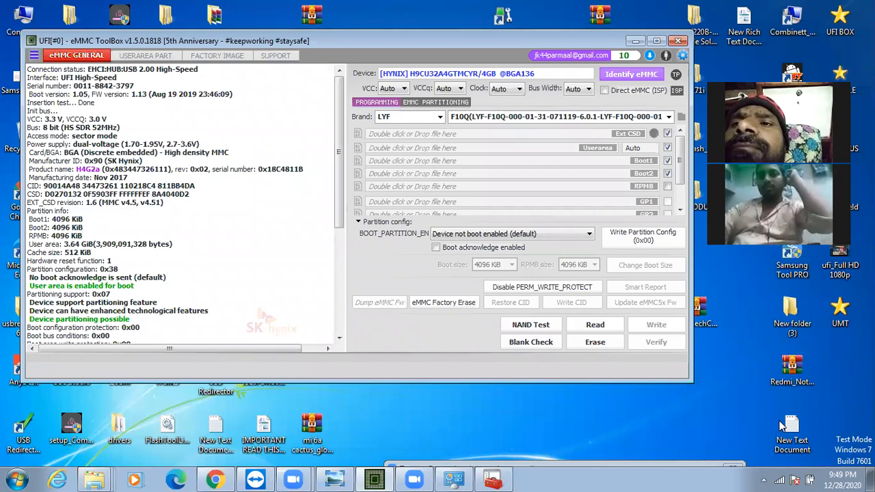
Start TeamViewer from the desktop, dismiss its advertisement, and highlight this computer's ID for a remote partner before minimizing it
drag(395, 42, 604, 170)
drag(605, 35, 620, 84)
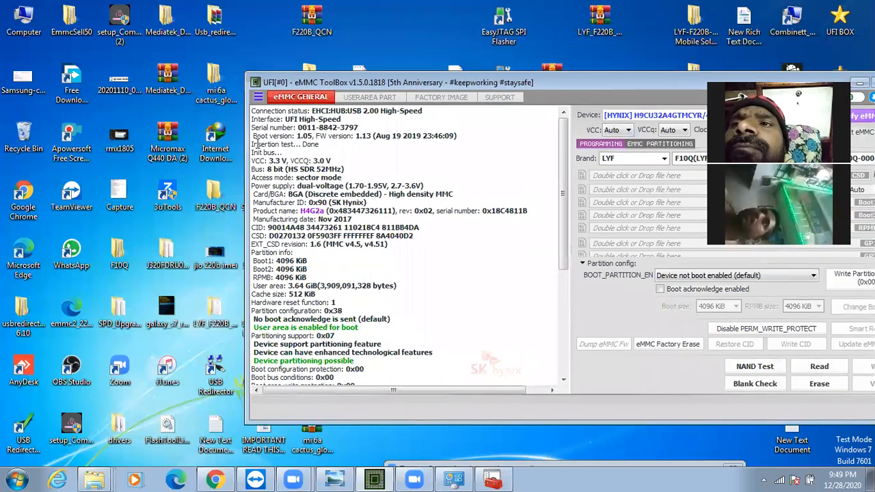
double_click(89, 194)
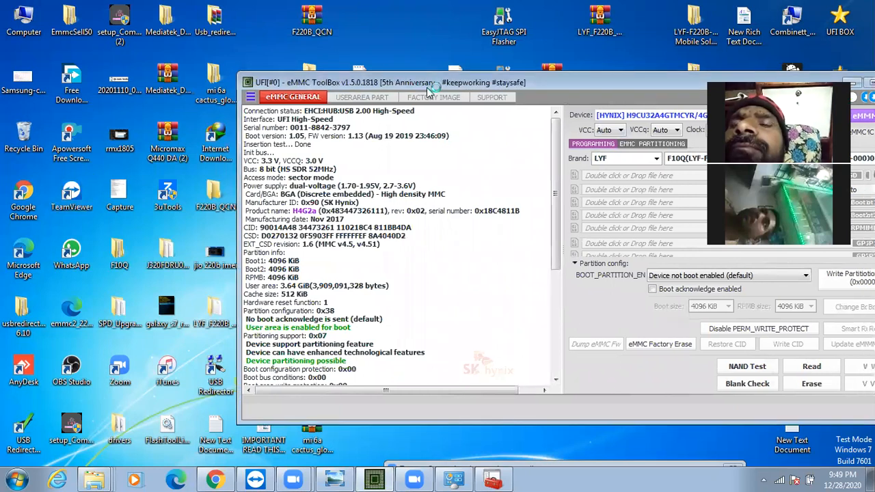
drag(575, 91, 271, 84)
drag(323, 78, 331, 80)
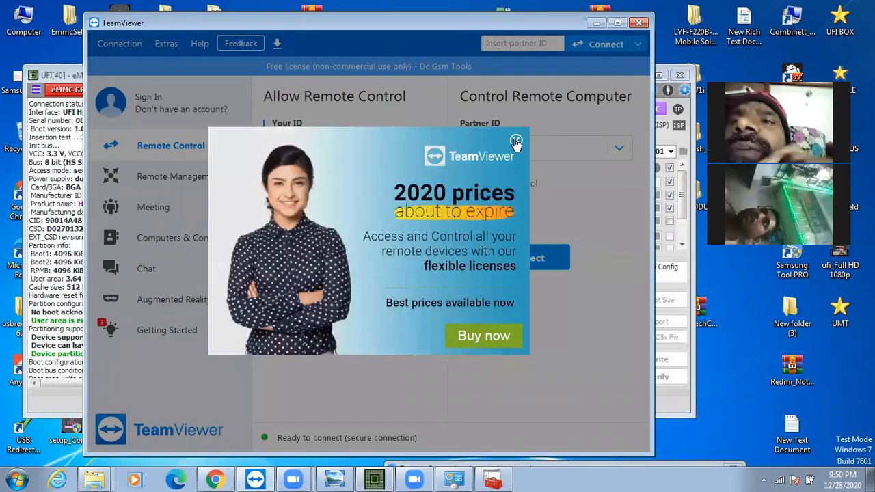
click(517, 142)
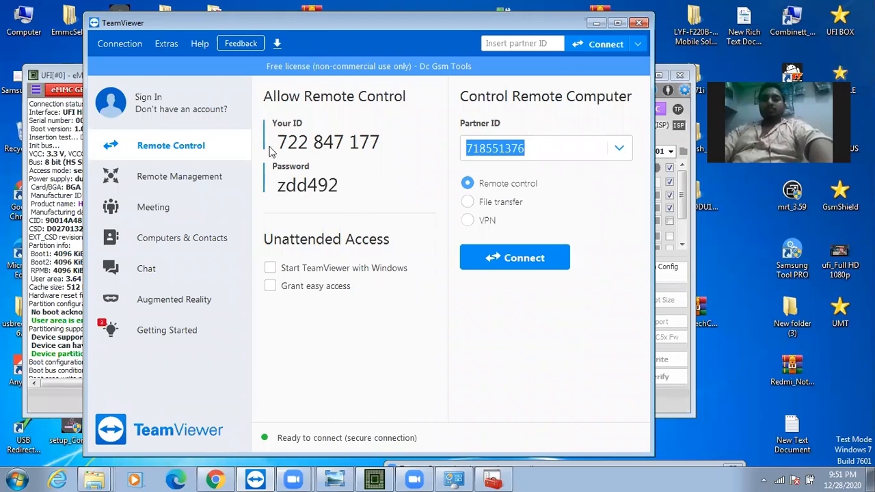
drag(273, 140, 383, 193)
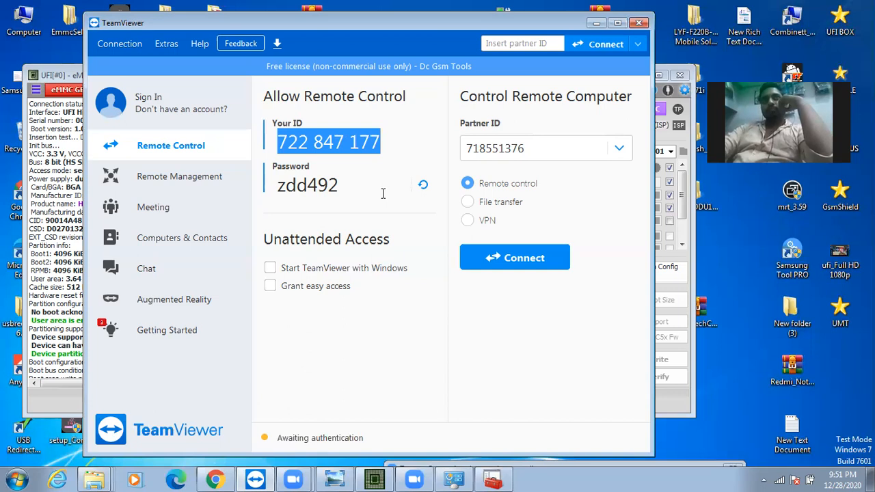
click(594, 24)
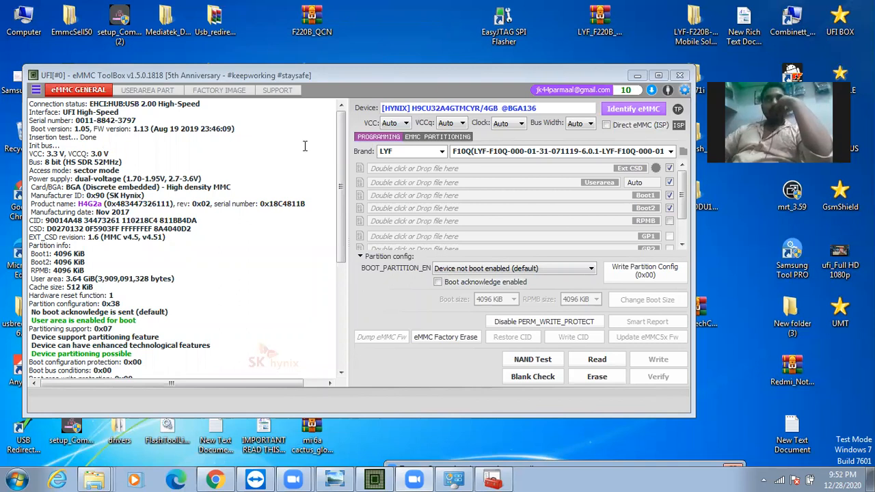
Identify the eMMC again and highlight the 8 bit bus width in the identification log
click(614, 106)
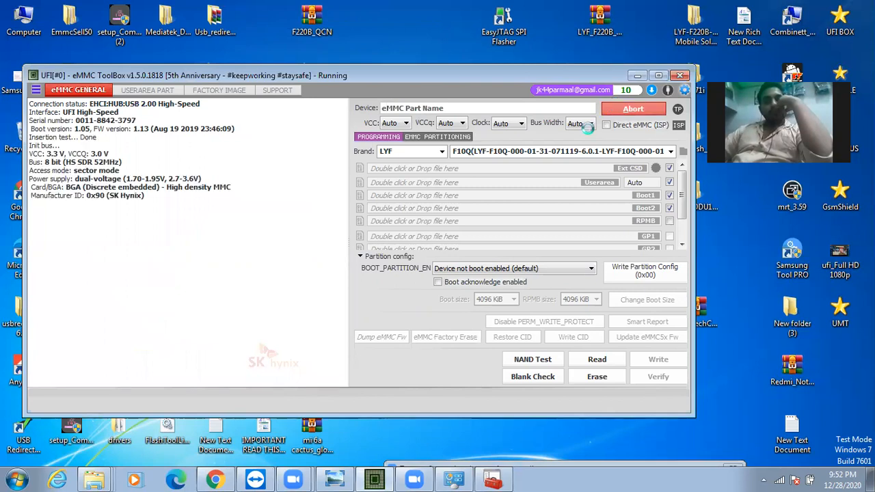
drag(340, 302, 355, 184)
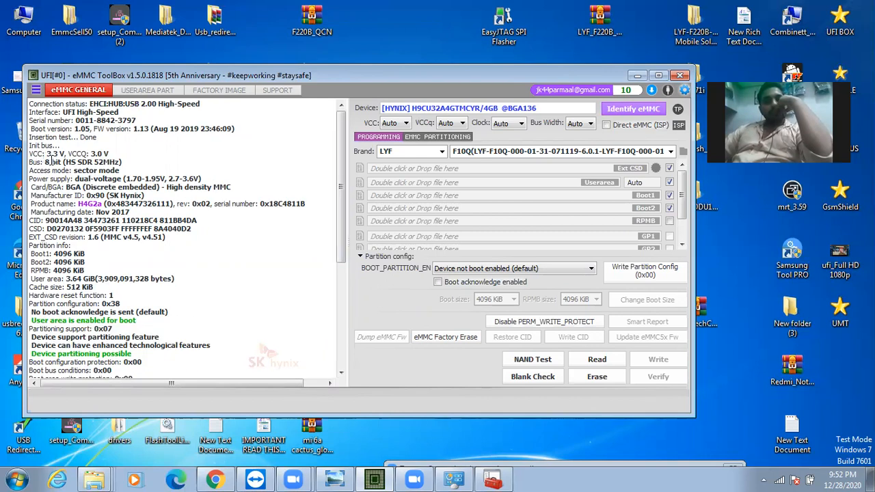
drag(46, 162, 64, 162)
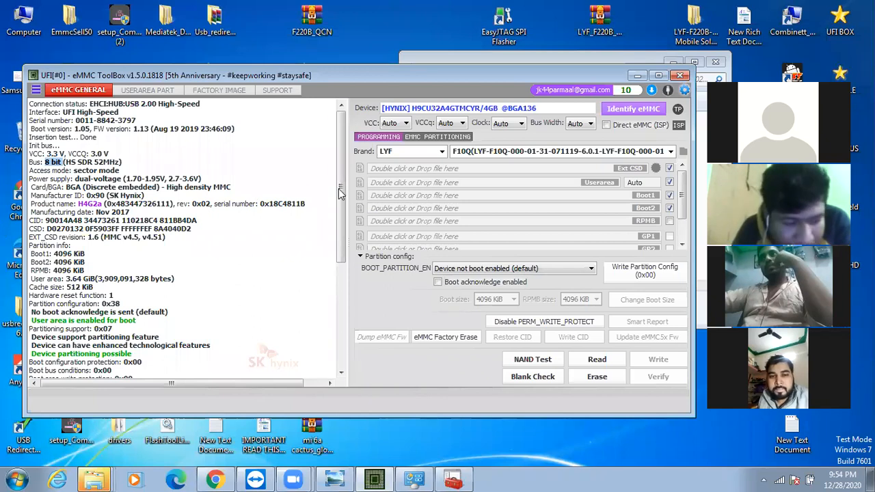
drag(341, 188, 339, 119)
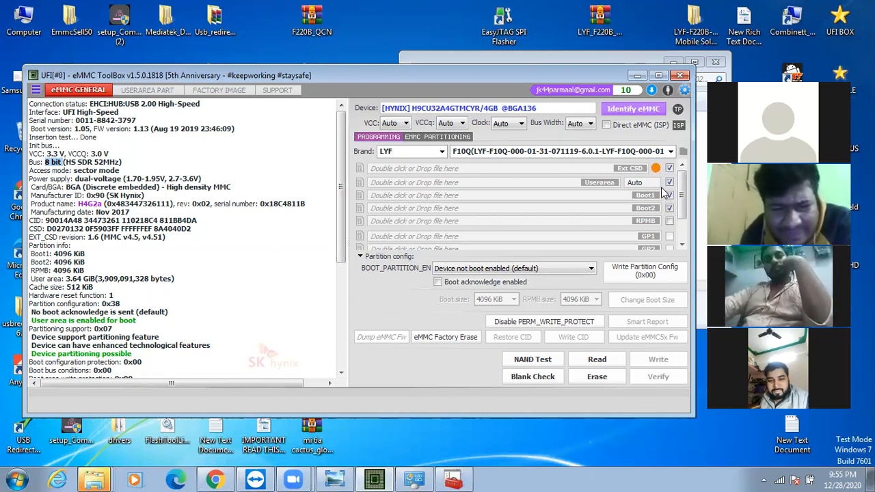
Show the platform choices for Ext CSD and the vendor list on the factory image page without changing either selection
click(656, 168)
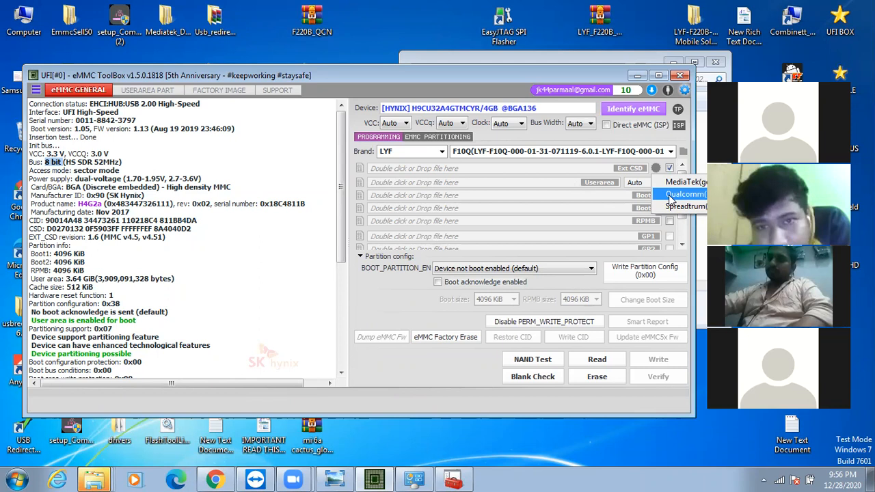
click(164, 91)
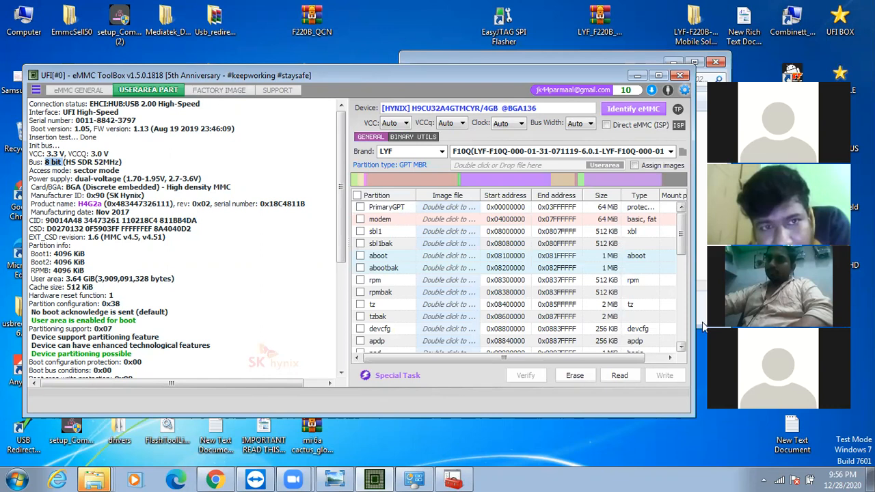
click(102, 91)
click(150, 91)
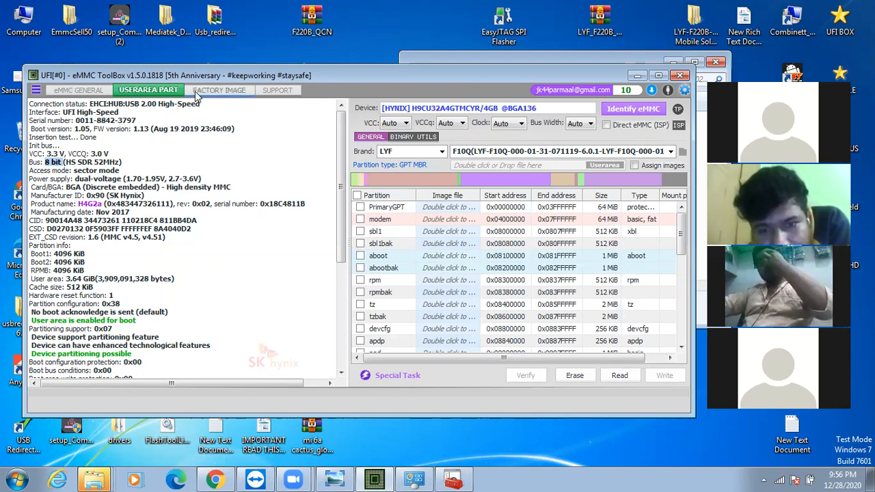
click(222, 89)
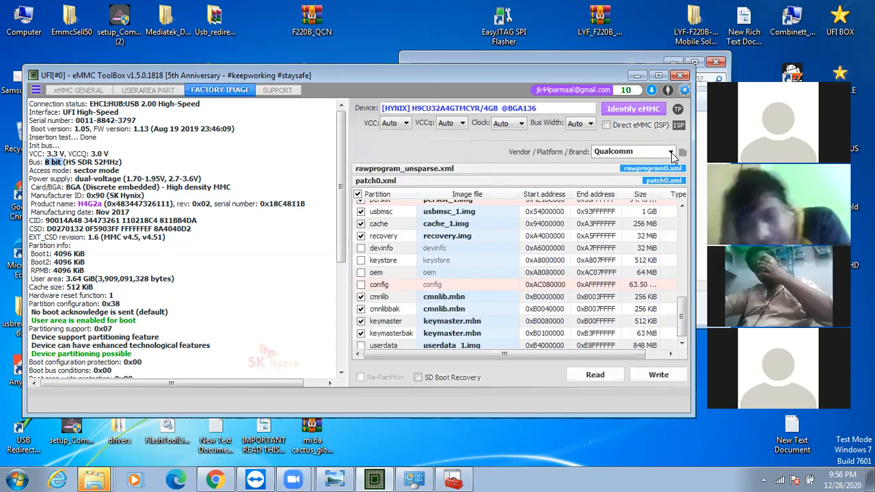
click(672, 152)
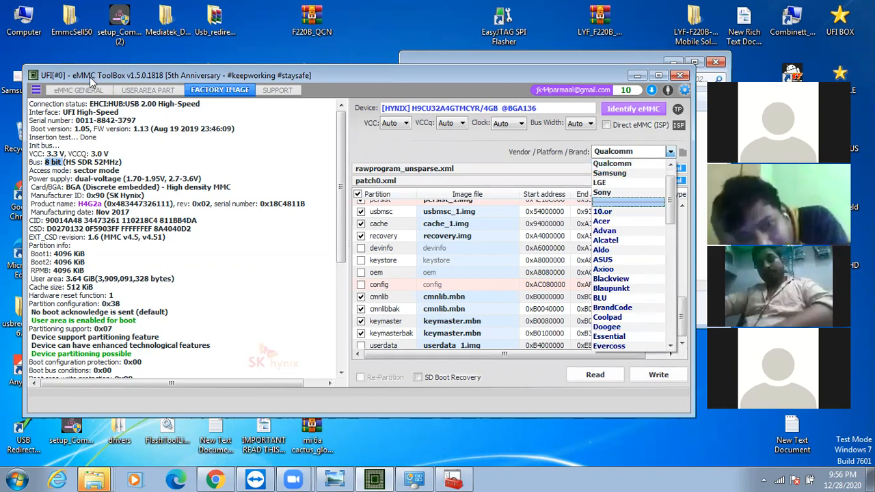
click(88, 94)
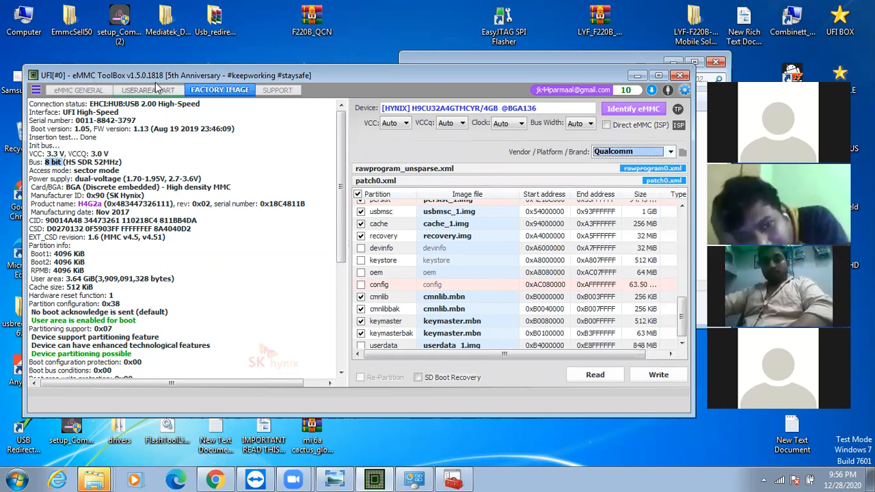
click(154, 90)
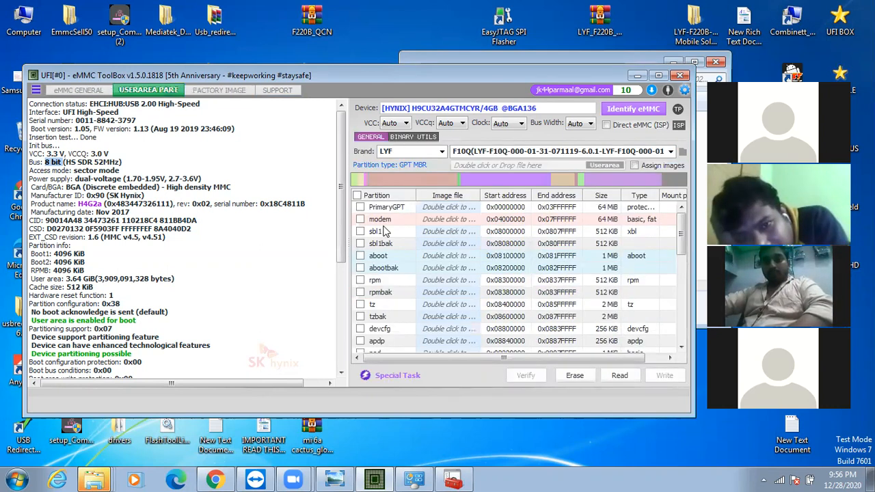
Return to the general eMMC page, exclude Ext CSD and Userarea from the operation, and check the user area partitions page
click(76, 91)
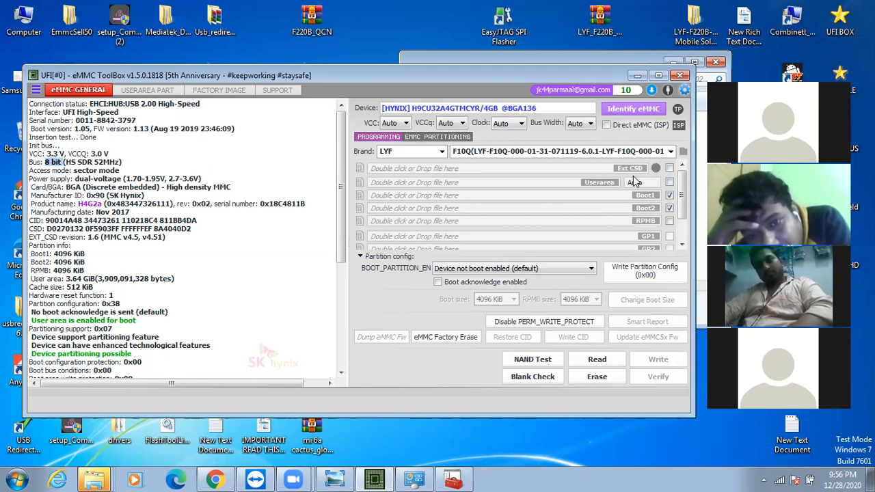
click(147, 90)
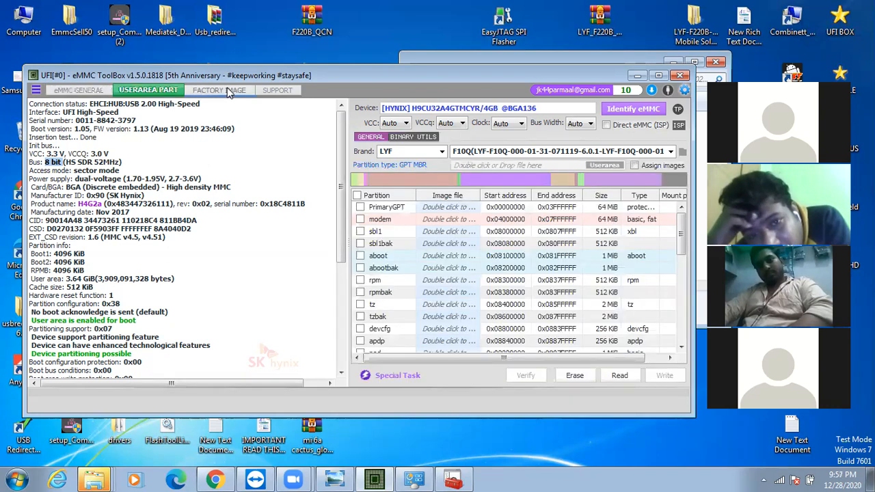
click(72, 92)
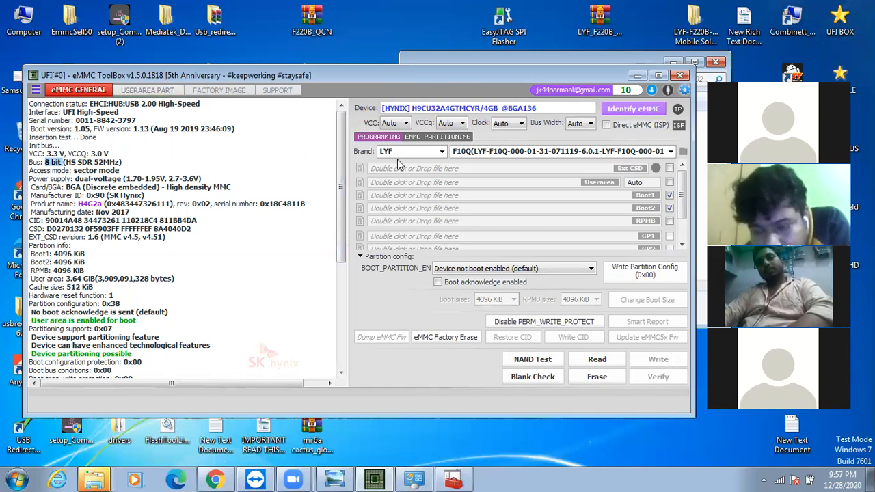
drag(345, 159, 341, 112)
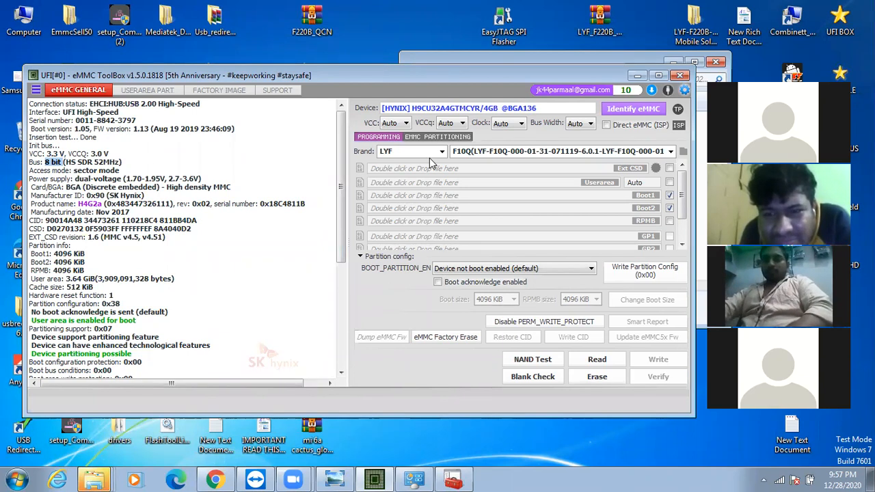
Bring up TeamViewer for the incoming remote session, return to the eMMC tool's log, and collapse the TeamViewer session panel
click(257, 479)
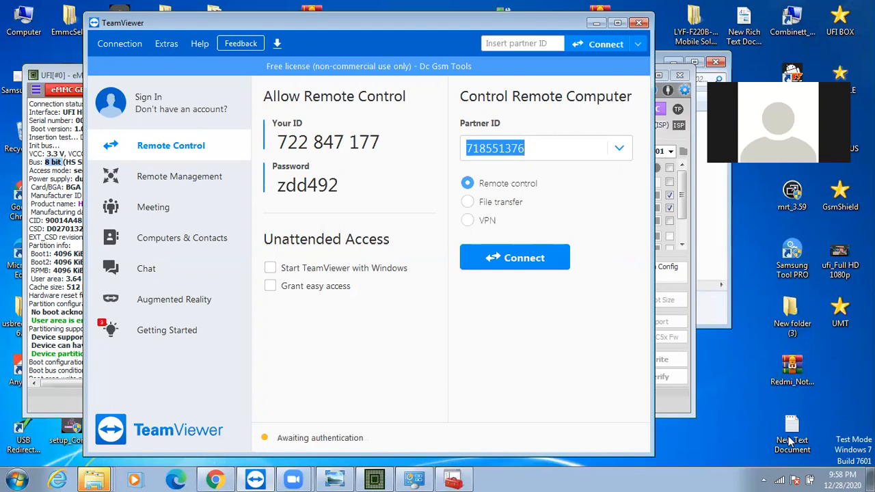
drag(282, 19, 315, 39)
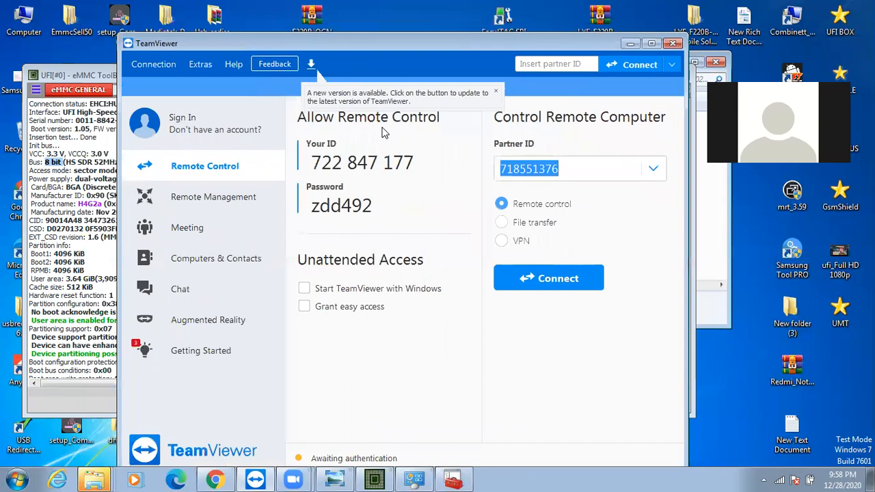
click(76, 64)
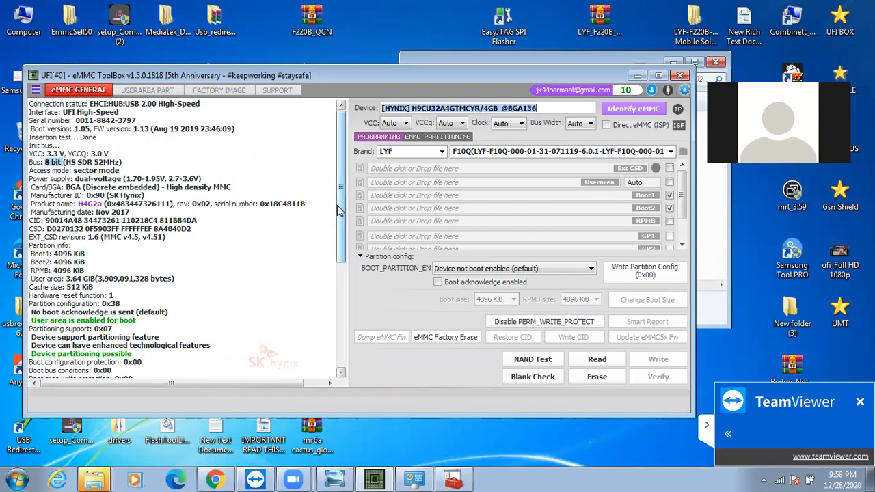
scroll(338, 210, down, 7)
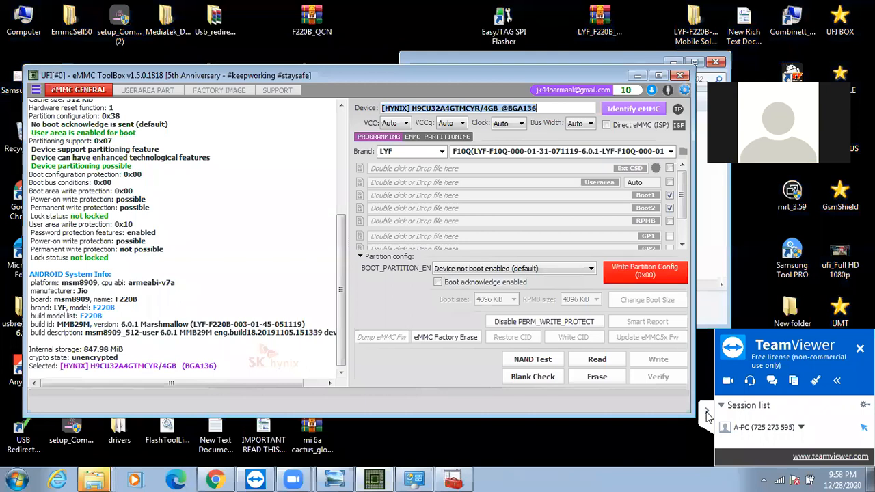
click(708, 417)
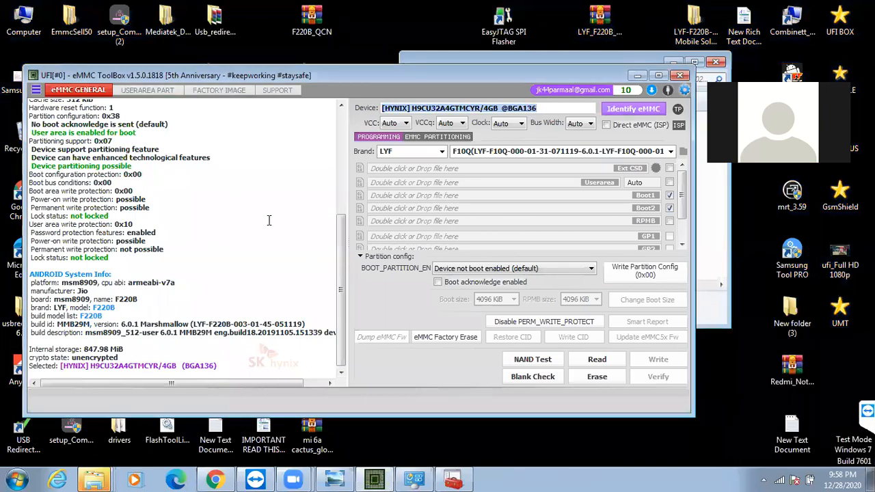
Review the eMMC log, identify the chip again, and include Ext CSD and Userarea in the operation
drag(341, 280, 341, 179)
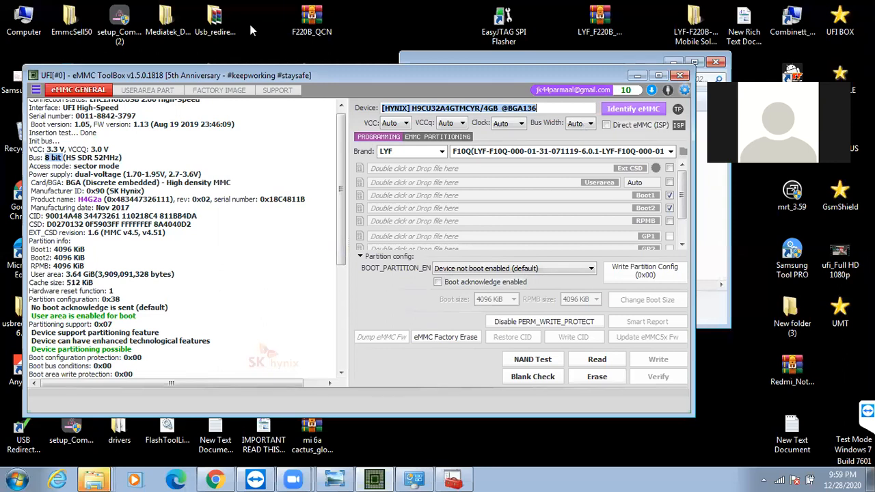
click(633, 108)
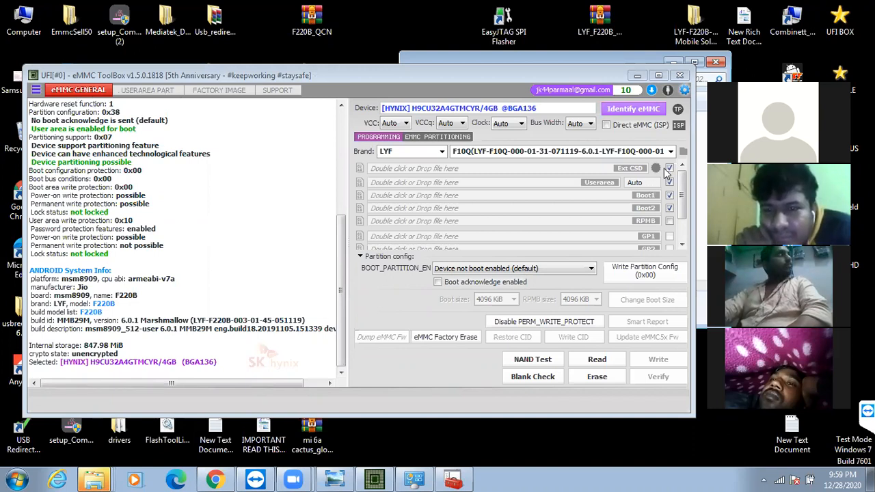
click(669, 169)
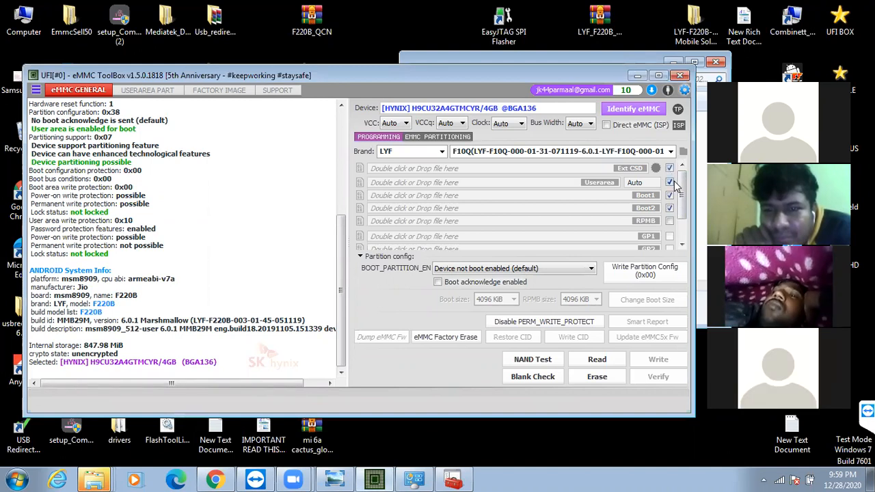
Set the Userarea size to 64 MiB and read Ext CSD, Userarea, Boot1 and Boot2, overwriting the previous backup
click(651, 186)
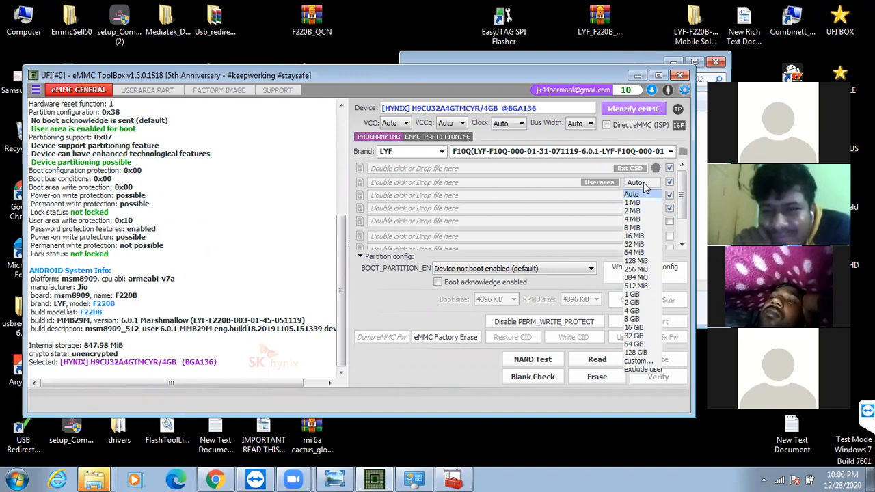
click(635, 252)
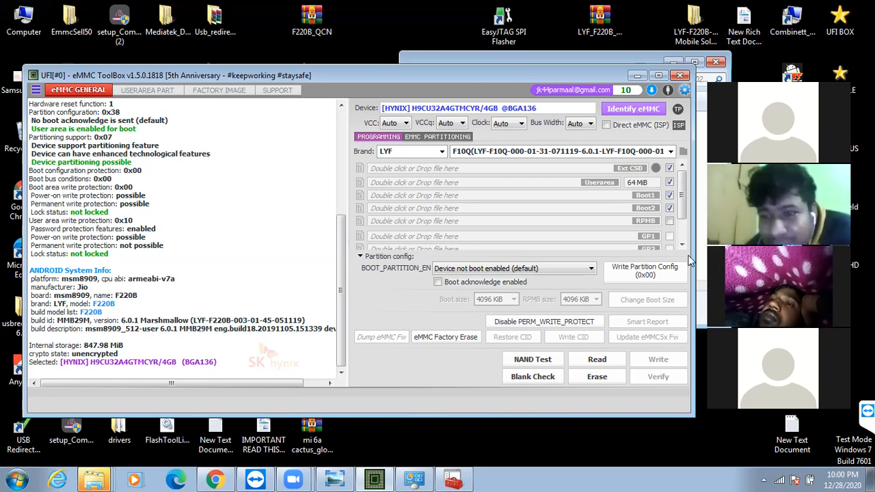
click(652, 191)
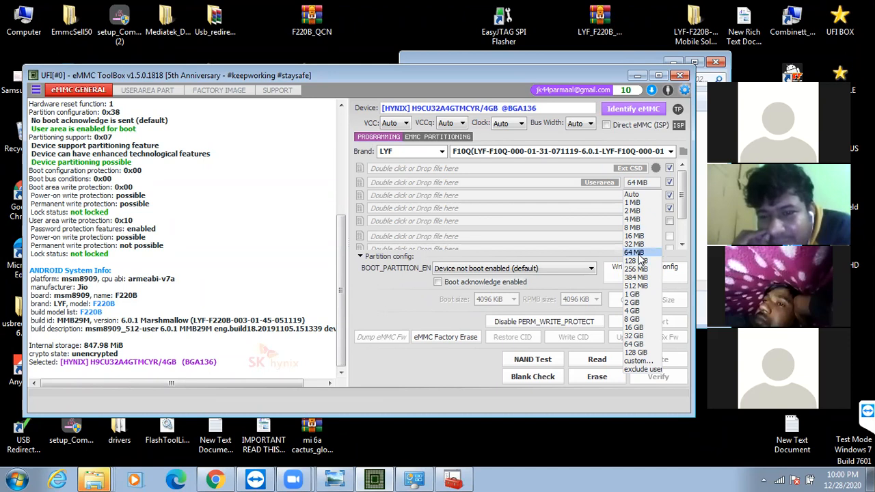
click(638, 254)
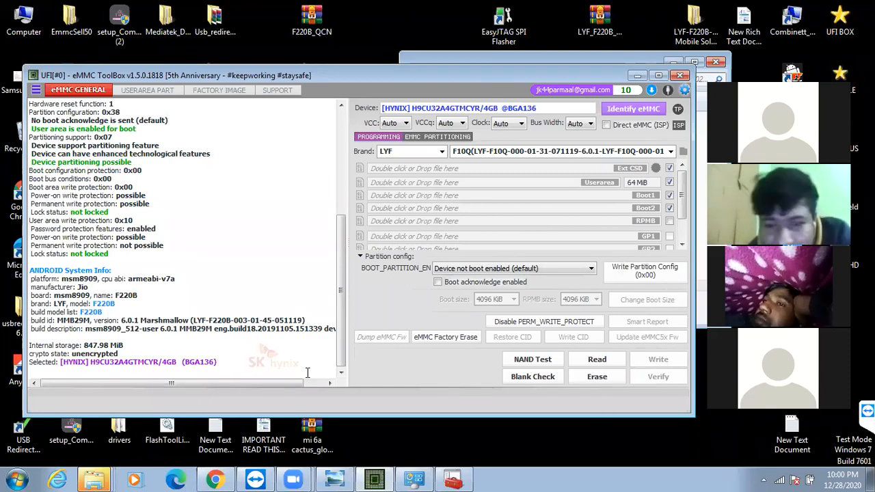
click(597, 359)
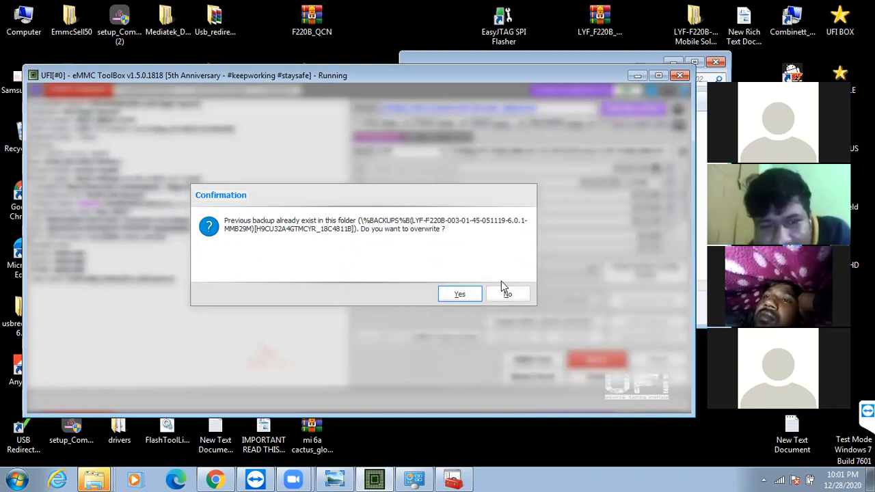
click(460, 295)
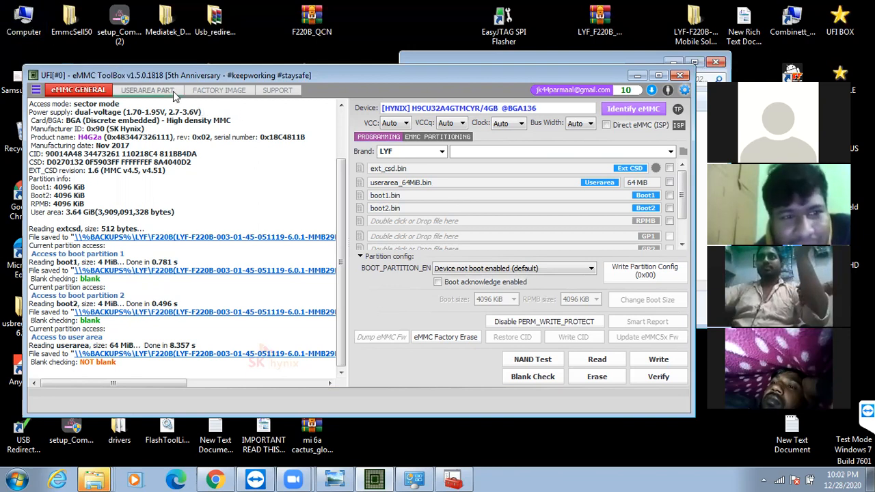
Select the modem, modemst1 and modemst2 partitions in the user area partition list
click(142, 96)
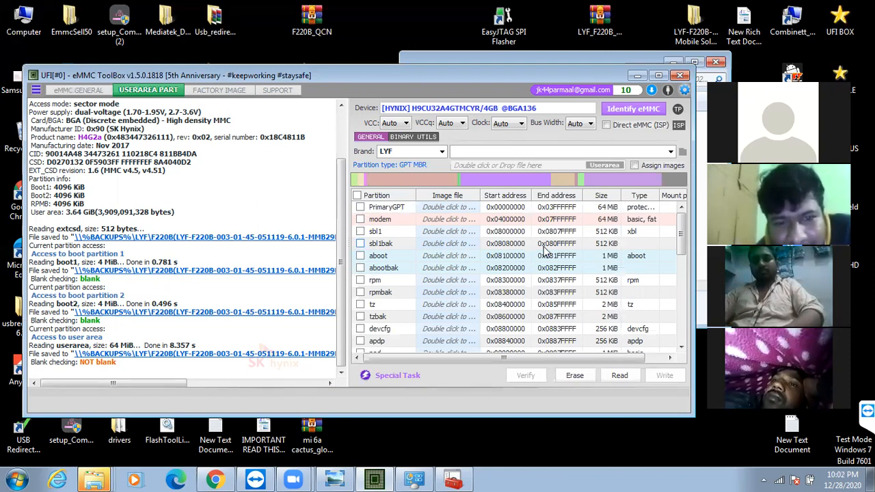
click(360, 220)
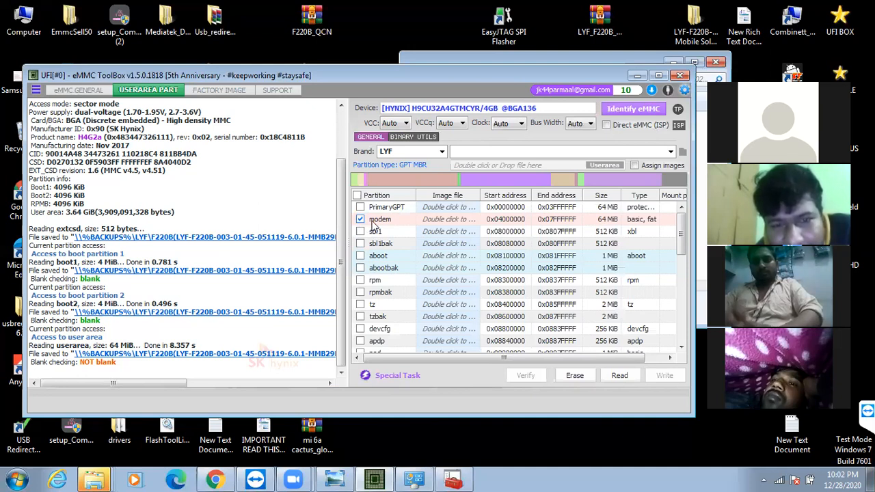
scroll(416, 273, down, 2)
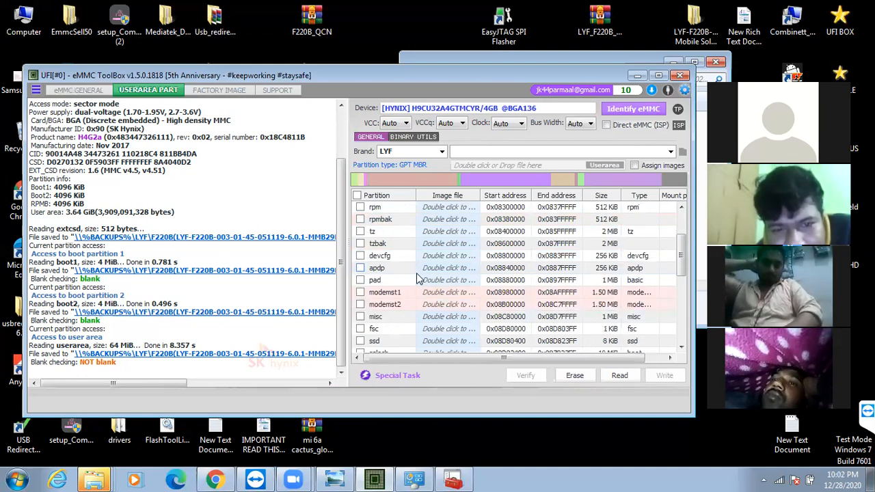
click(360, 293)
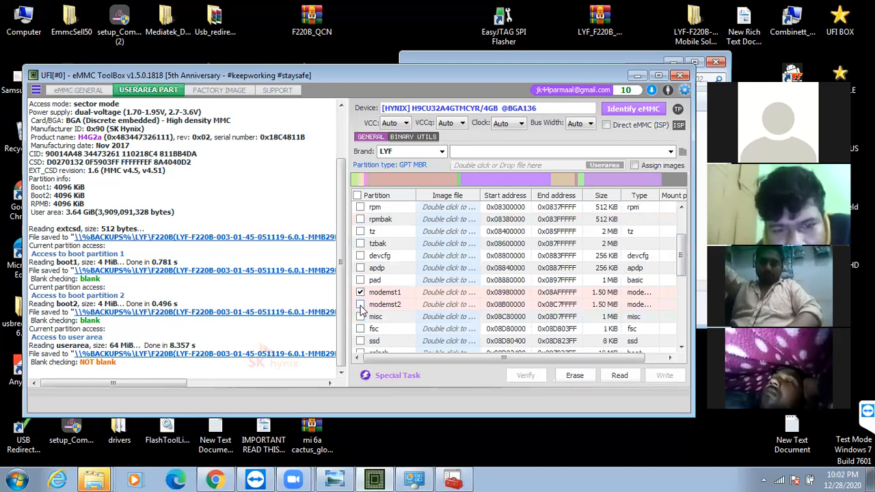
click(361, 305)
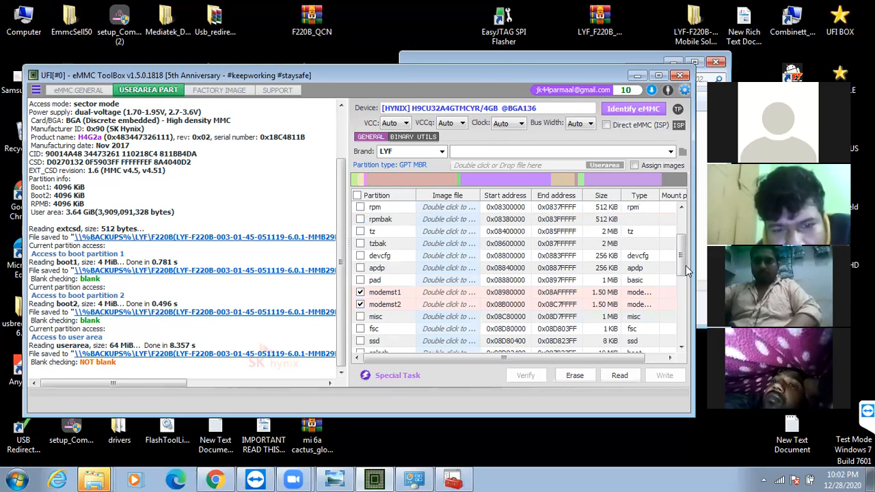
Add the persist, config and fsg partitions to the user area selection
scroll(682, 287, down, 2)
scroll(682, 305, down, 3)
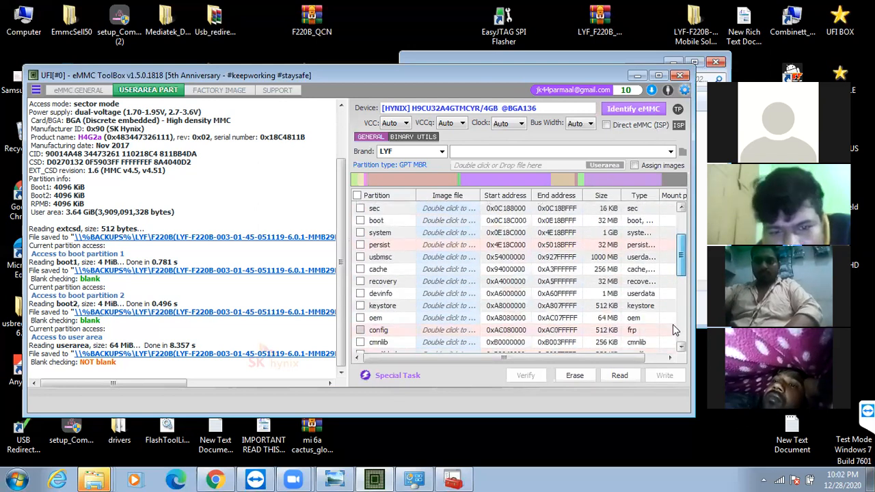
click(361, 244)
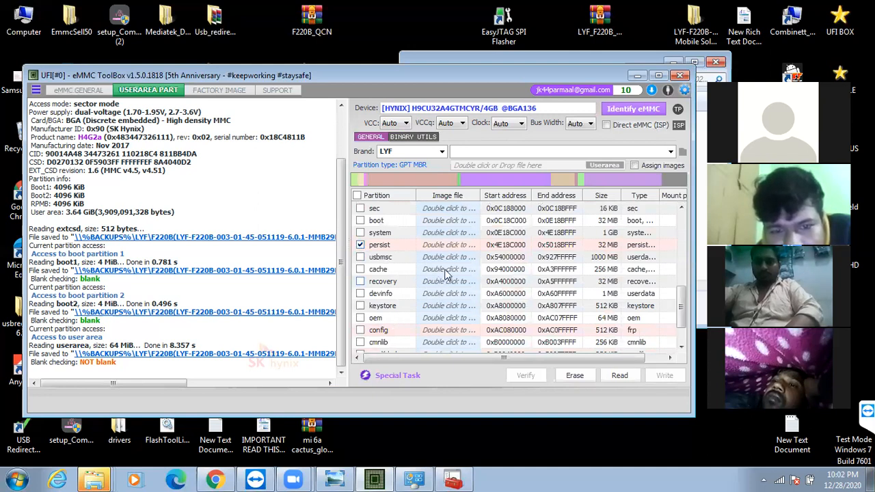
click(360, 331)
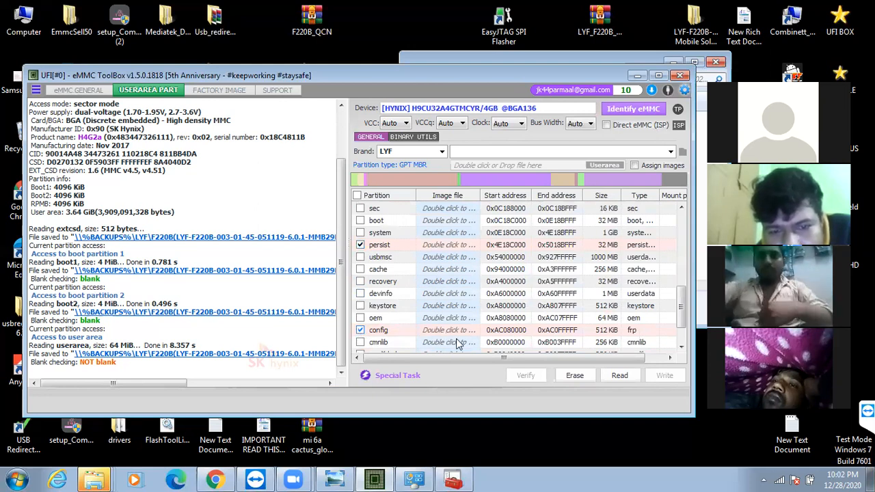
scroll(682, 327, down, 1)
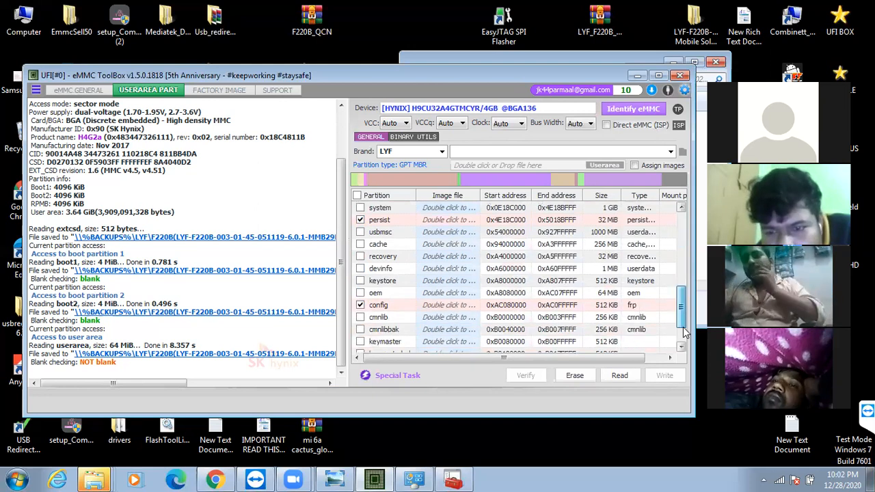
click(683, 346)
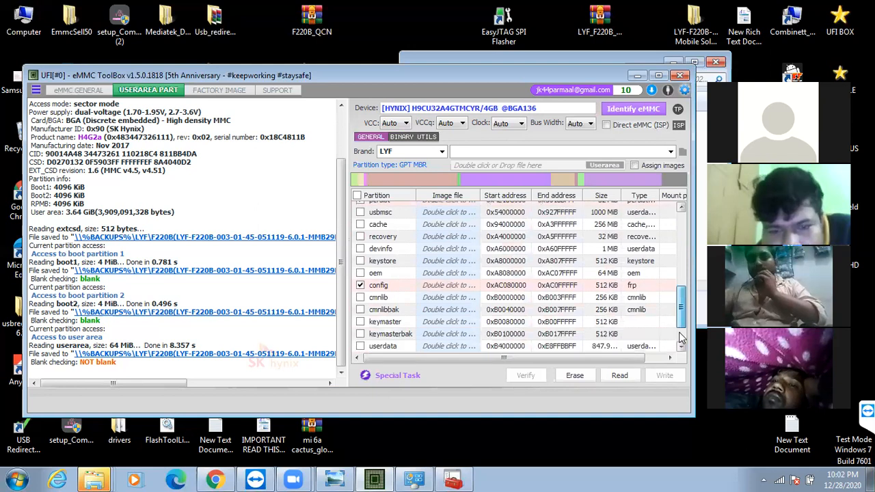
scroll(672, 288, up, 4)
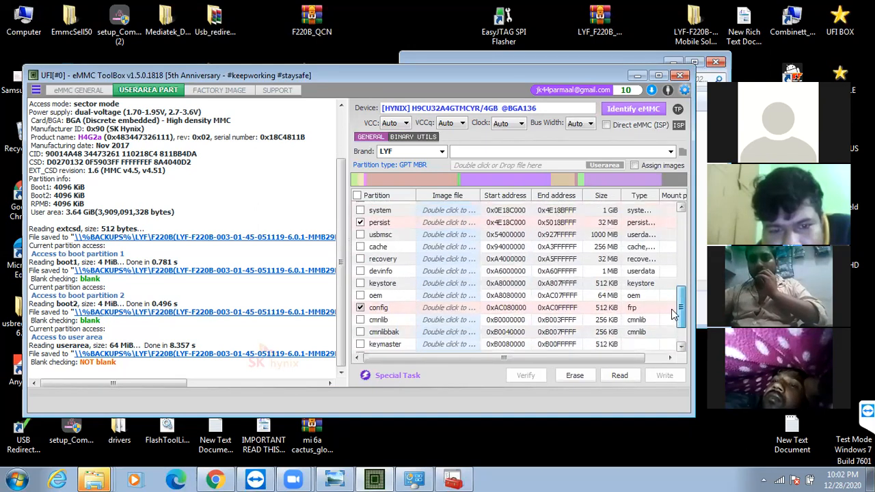
scroll(670, 280, up, 2)
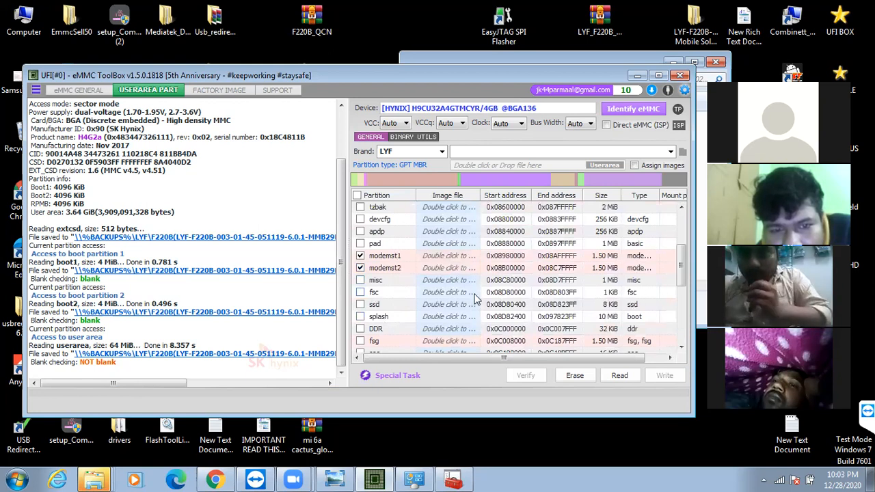
click(360, 342)
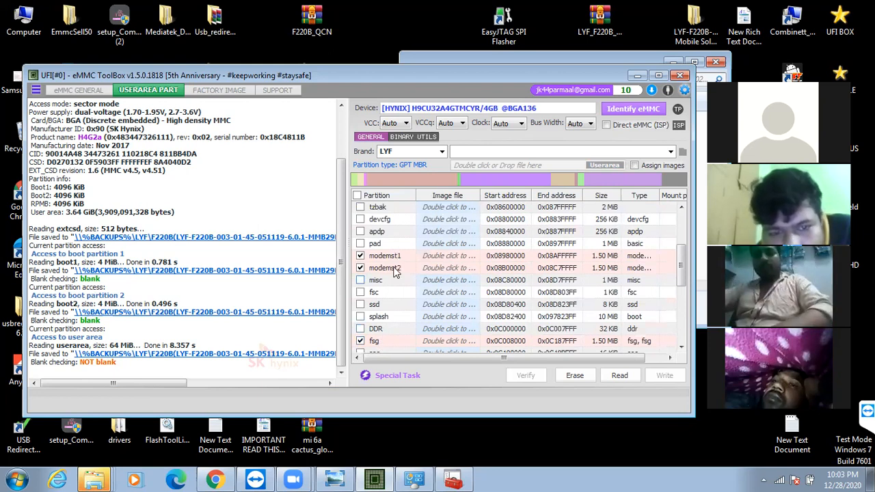
Read the selected user area partitions to image files and identify the eMMC again
drag(683, 280, 681, 354)
click(618, 377)
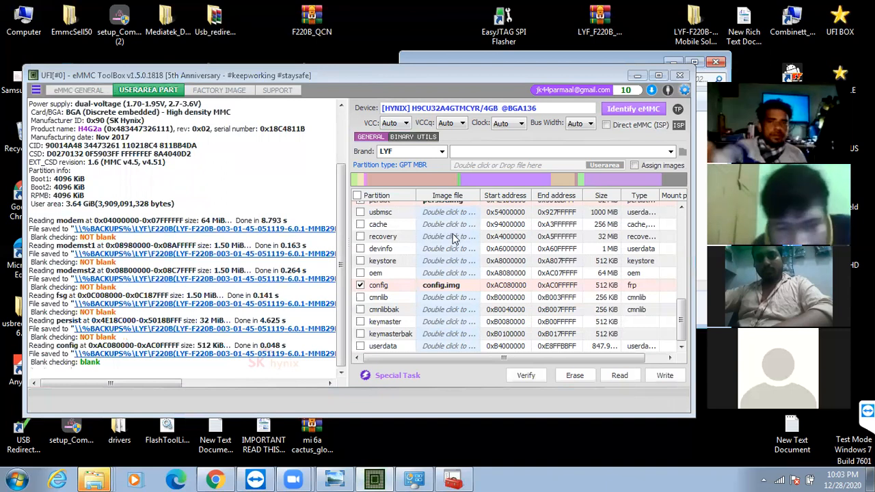
click(650, 111)
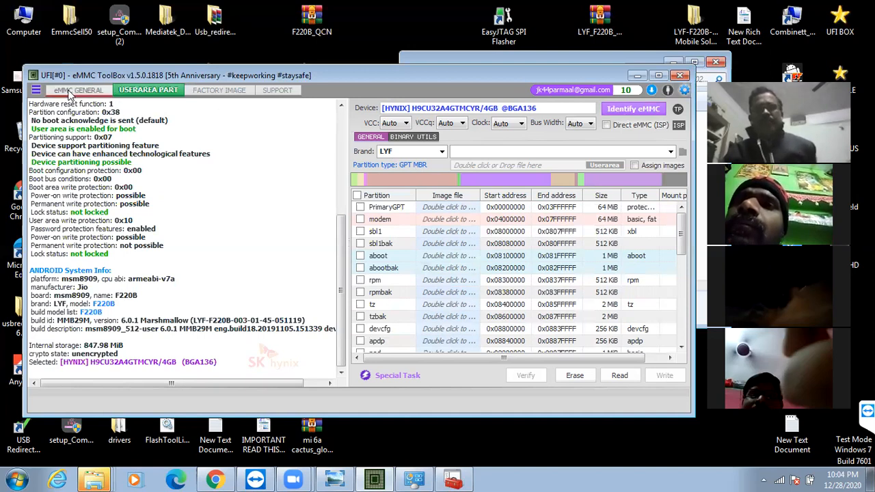
Write the one-time eMMC partition settings with the existing values, accepting the irreversible change, and identify the chip again
click(70, 92)
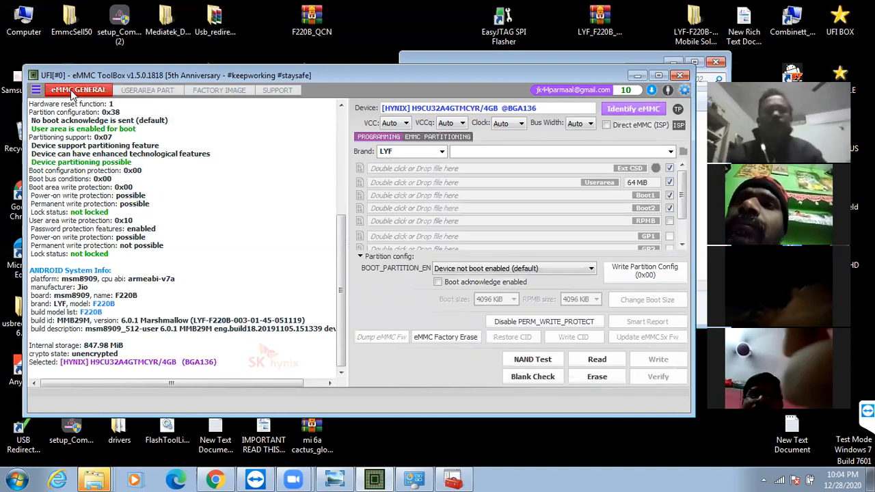
click(442, 138)
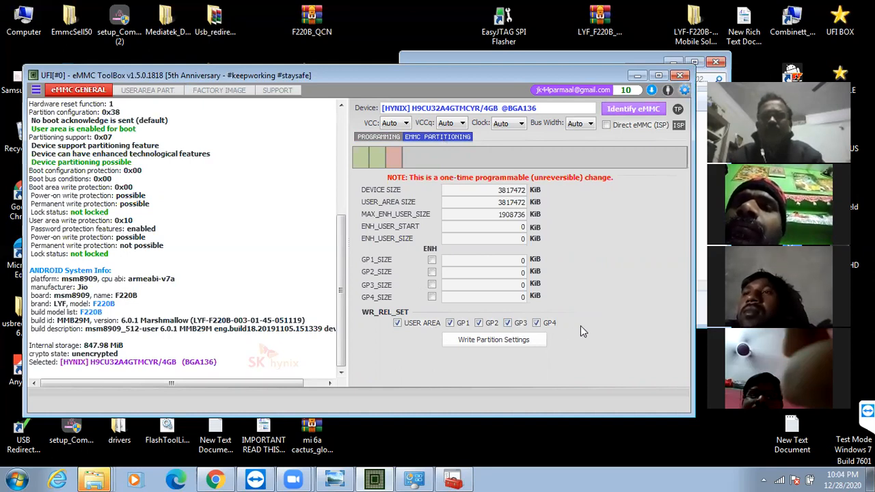
click(490, 342)
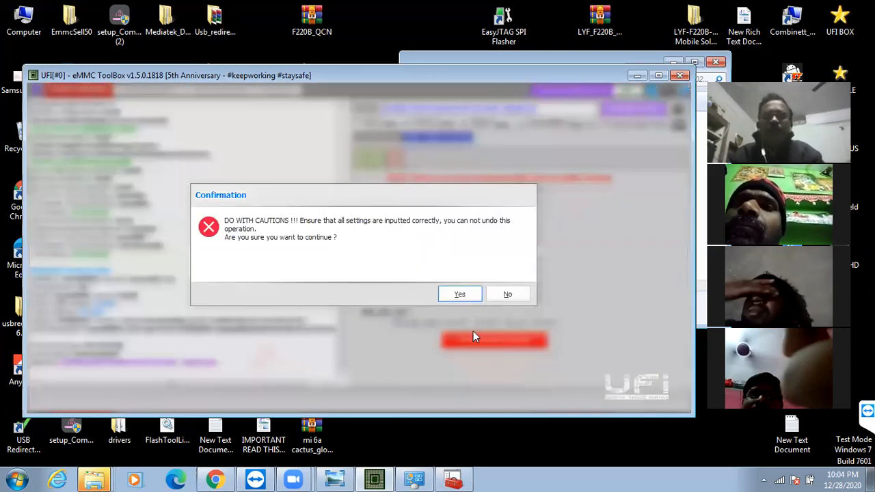
click(460, 295)
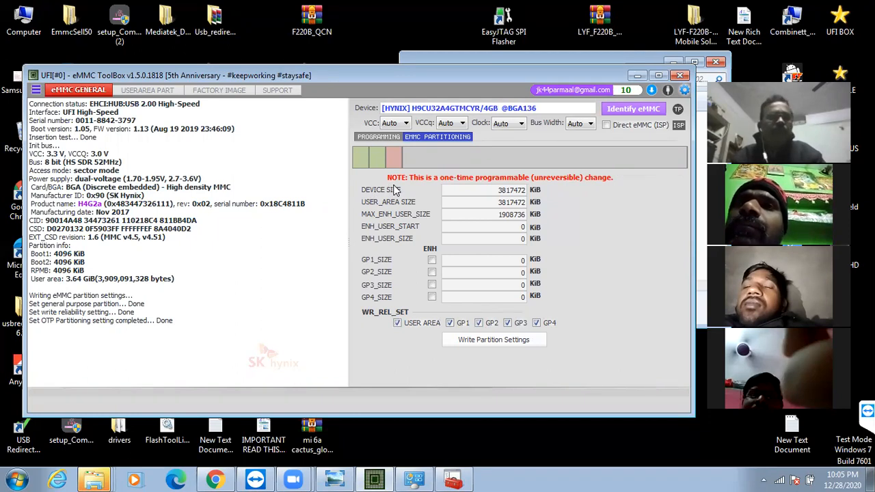
click(621, 113)
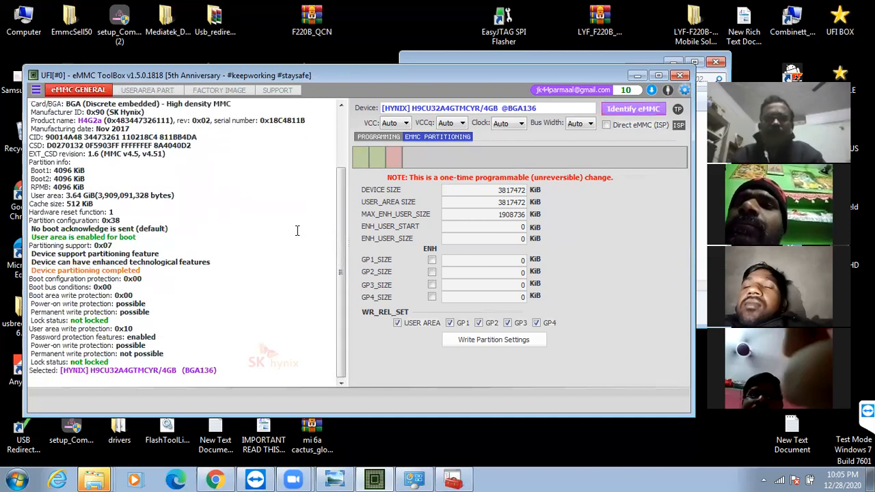
Return to the programming options and run an eMMC factory erase, accepting the loss of all device content
click(380, 137)
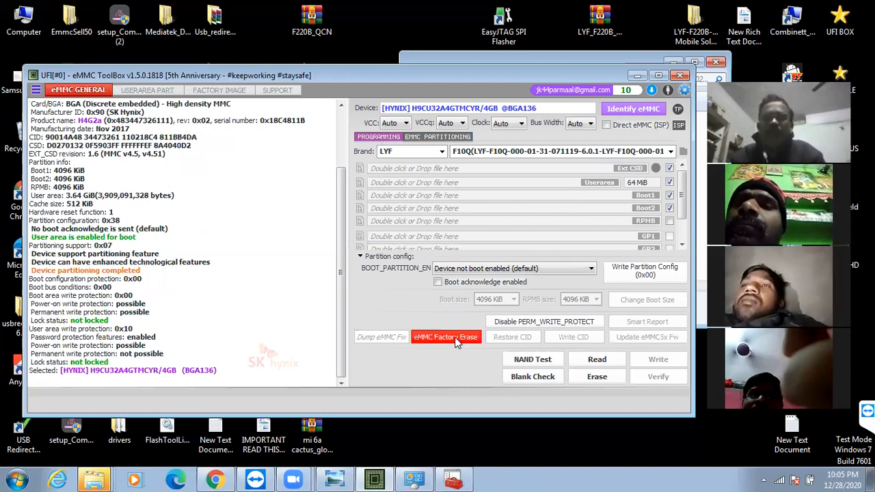
click(437, 337)
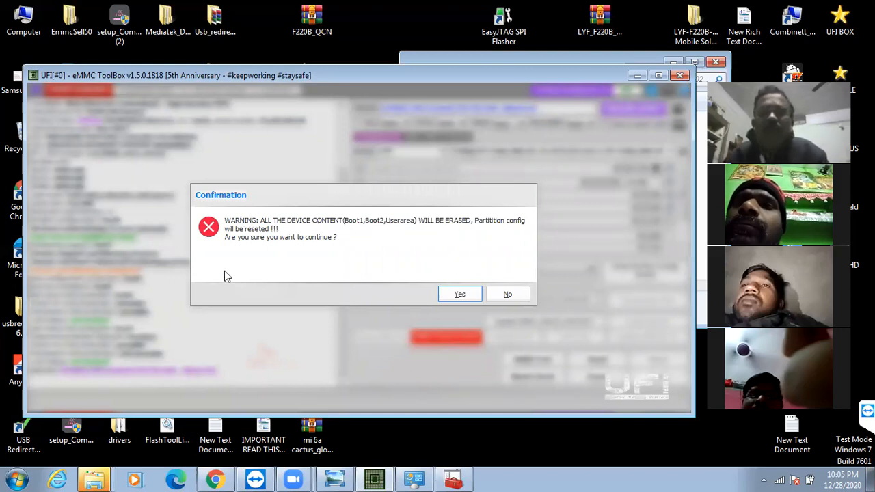
click(456, 295)
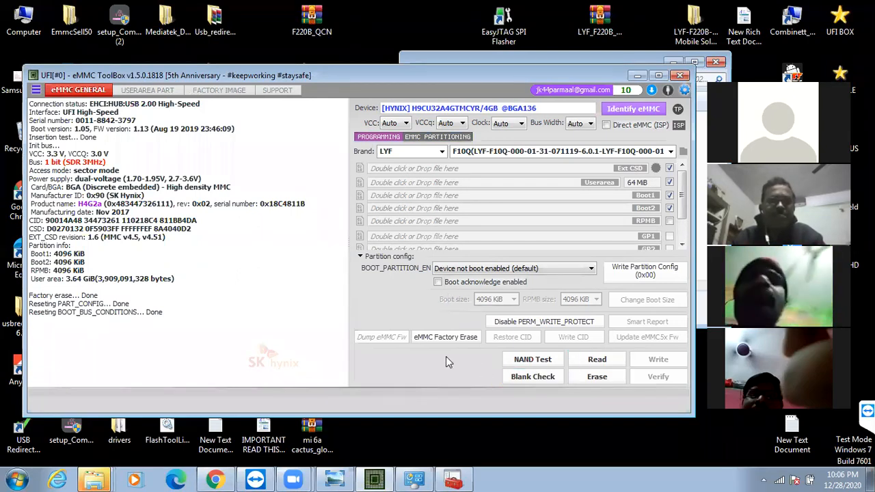
Erase the eMMC's boot1, boot2 and user area, accepting the loss of all device content
click(594, 381)
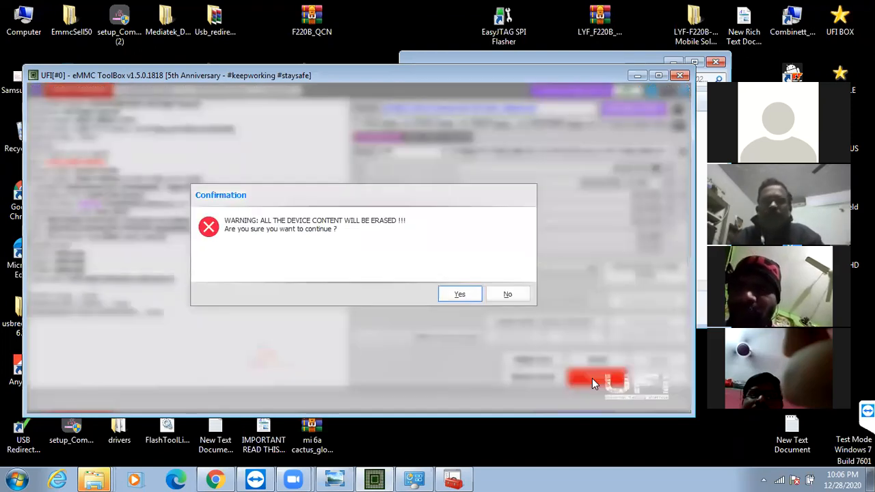
click(467, 295)
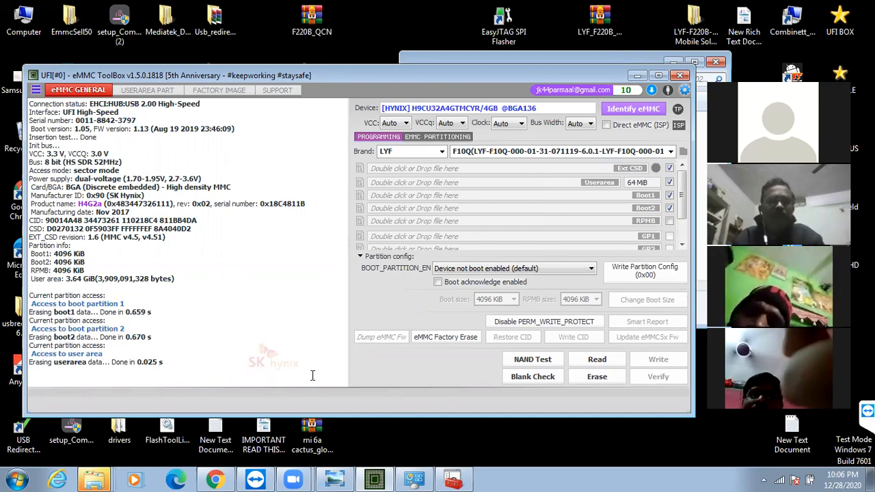
Run the NAND test, accepting possible boot1 and user area corruption, and start a blank check of boot1, boot2 and the user area
click(539, 368)
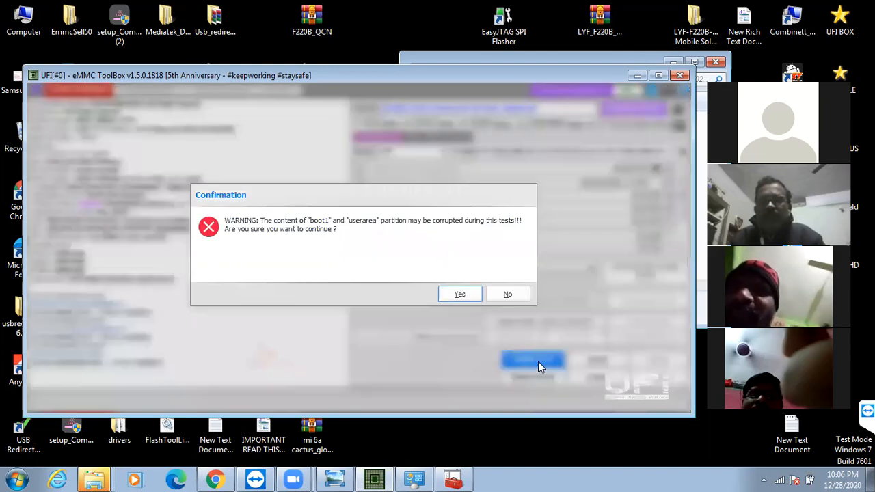
click(463, 298)
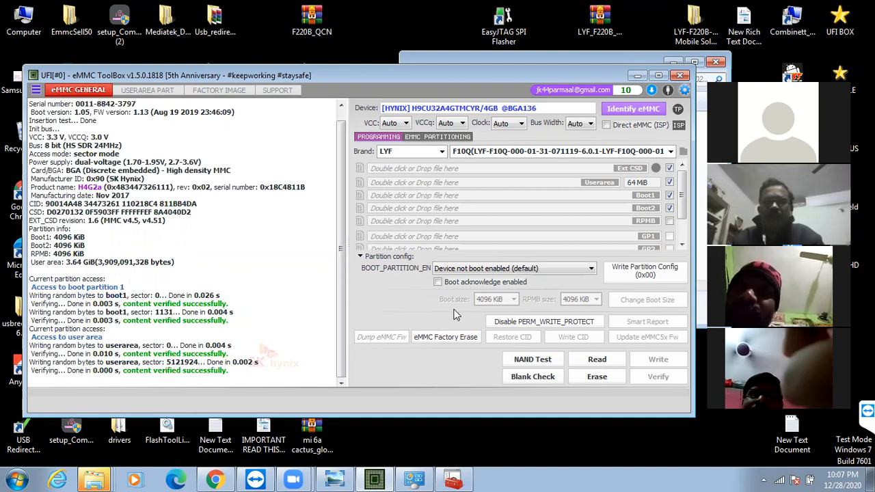
click(535, 377)
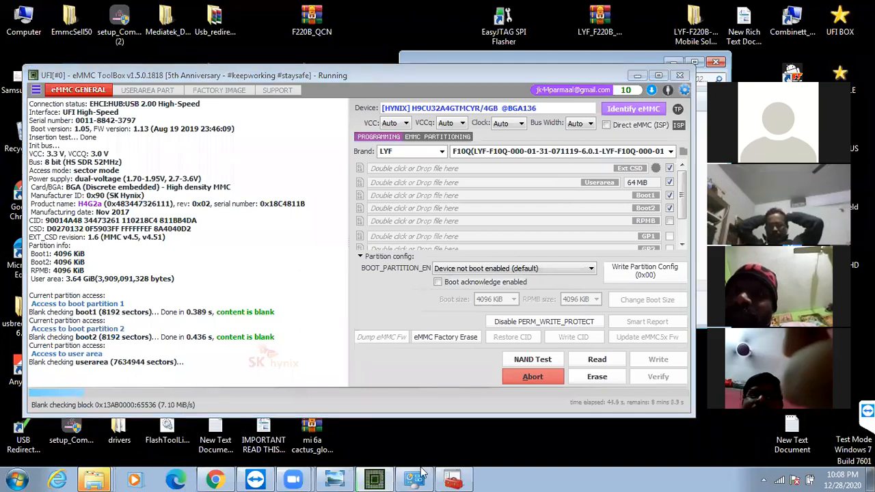
mouse_move(422, 472)
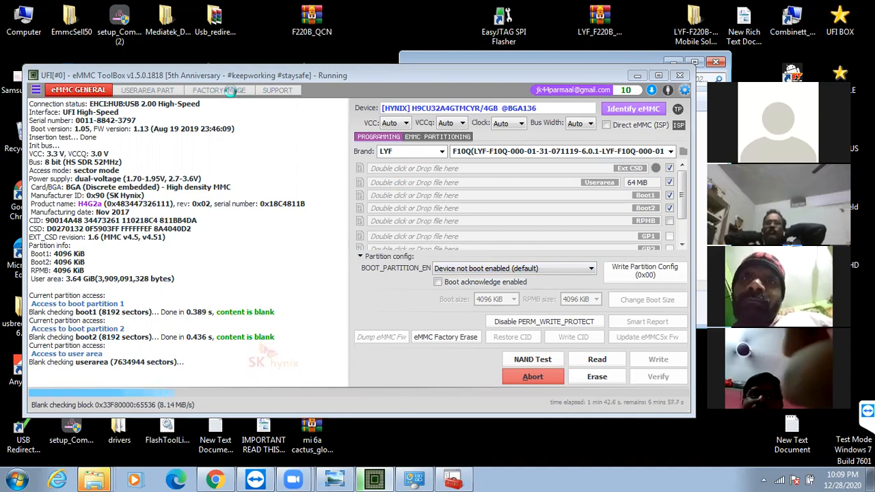
click(230, 91)
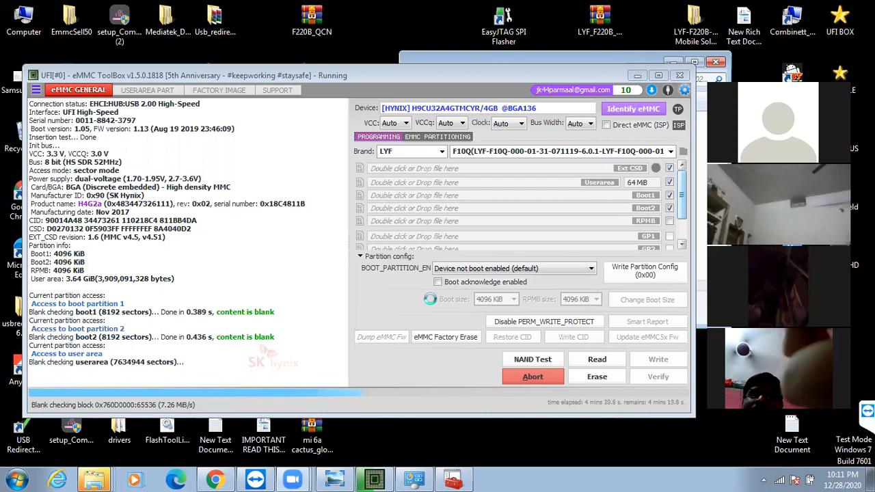
click(430, 298)
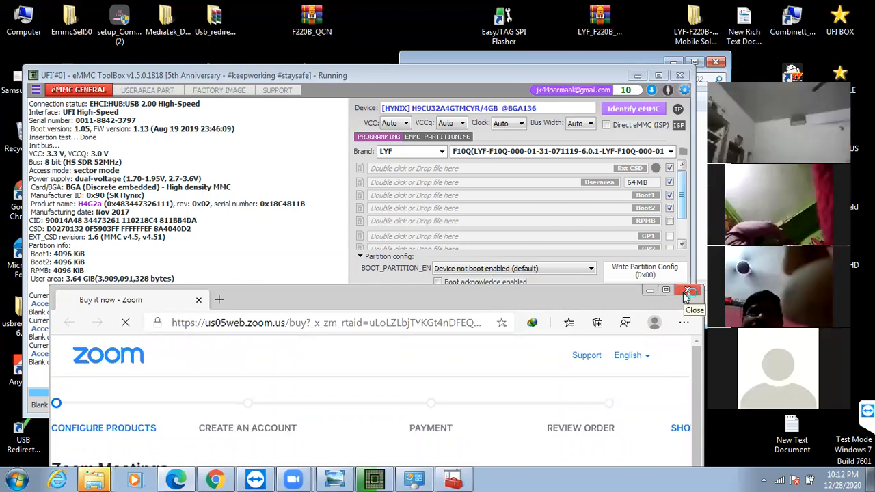
Close the browser window showing the Zoom purchase page
click(687, 292)
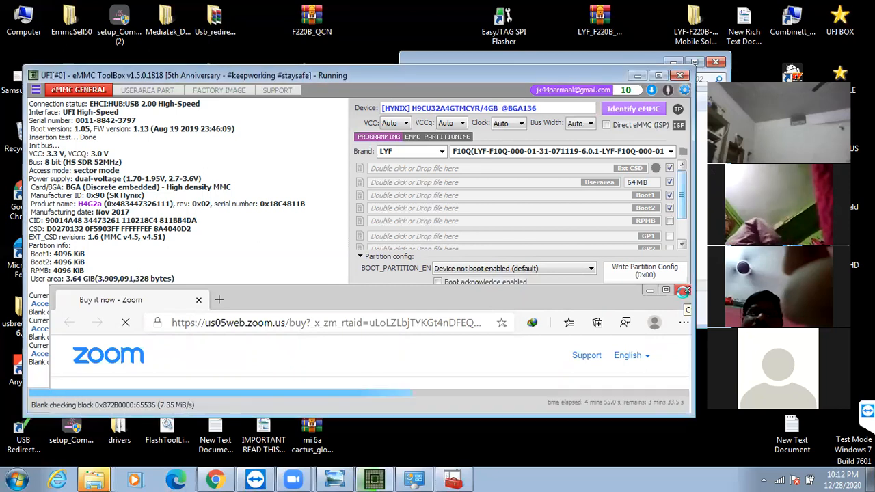
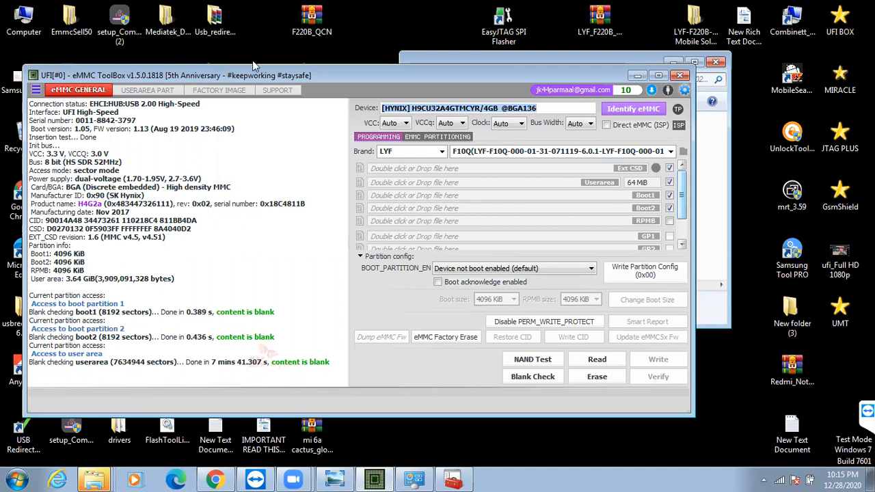
Identify the eMMC again, then check its partitioning and boot configuration status in the log and the eMMC partitioning settings
mouse_move(257, 72)
mouse_down()
mouse_move(405, 108)
mouse_move(461, 109)
mouse_move(465, 94)
mouse_move(262, 58)
mouse_up()
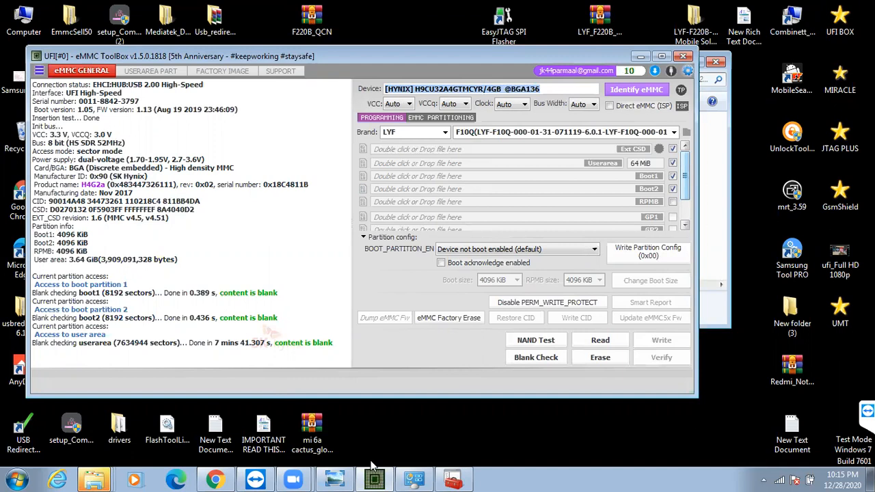
drag(352, 419, 555, 463)
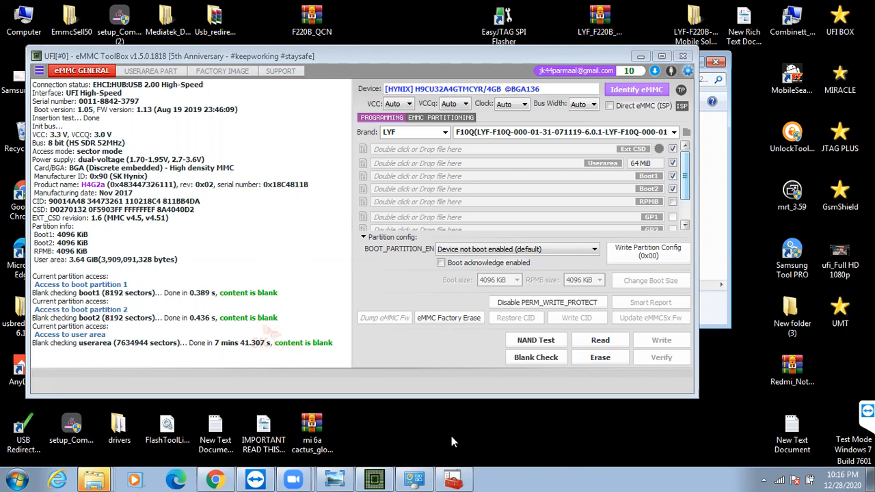
click(640, 89)
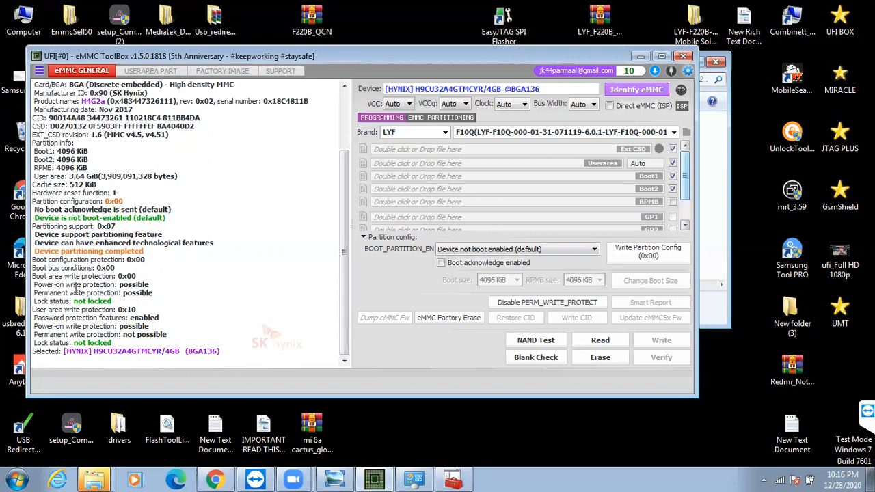
mouse_move(50, 261)
drag(35, 249, 114, 268)
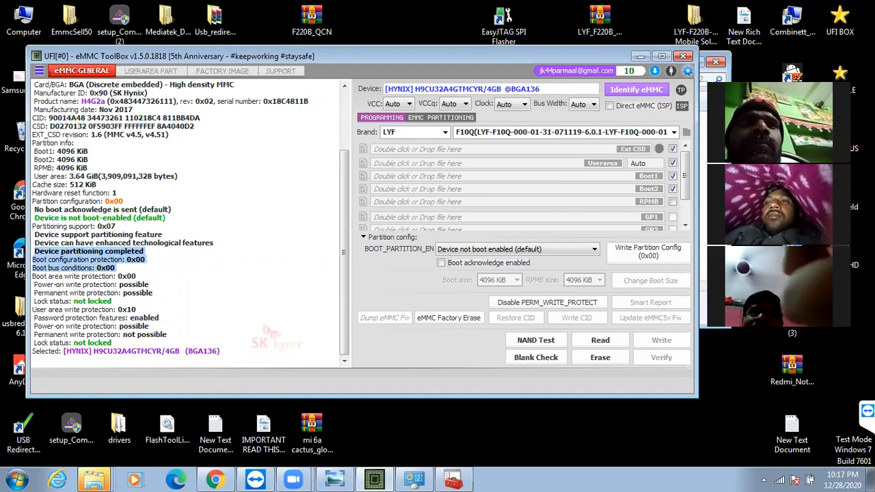
click(419, 119)
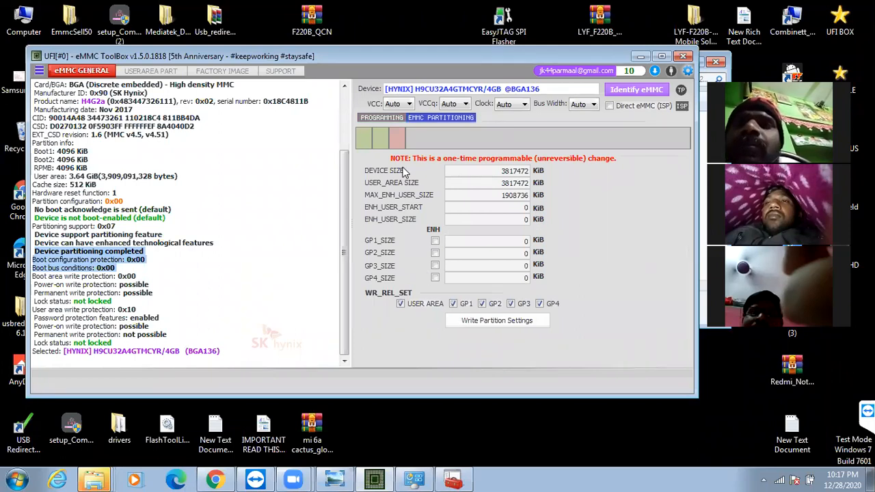
click(380, 118)
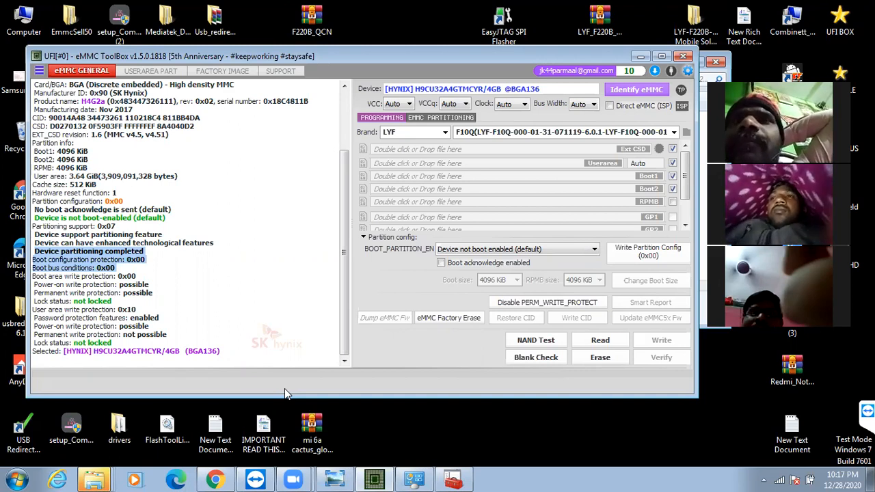
click(443, 132)
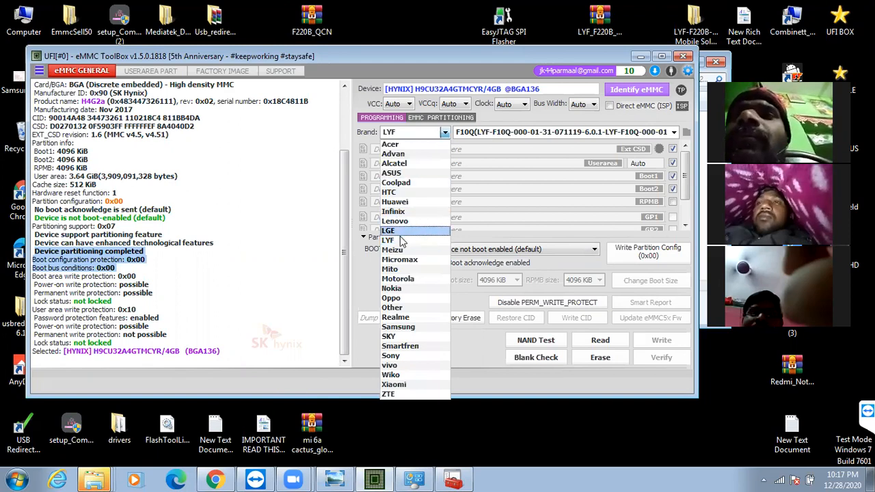
click(402, 241)
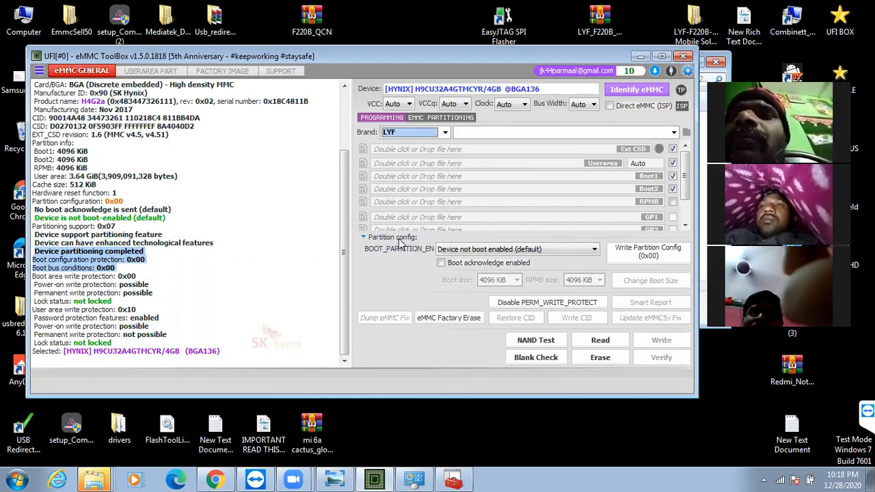
click(674, 133)
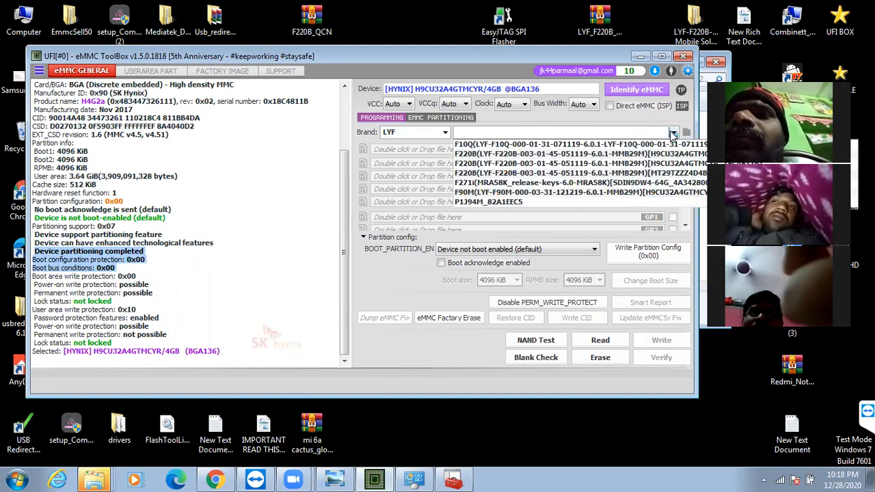
click(651, 174)
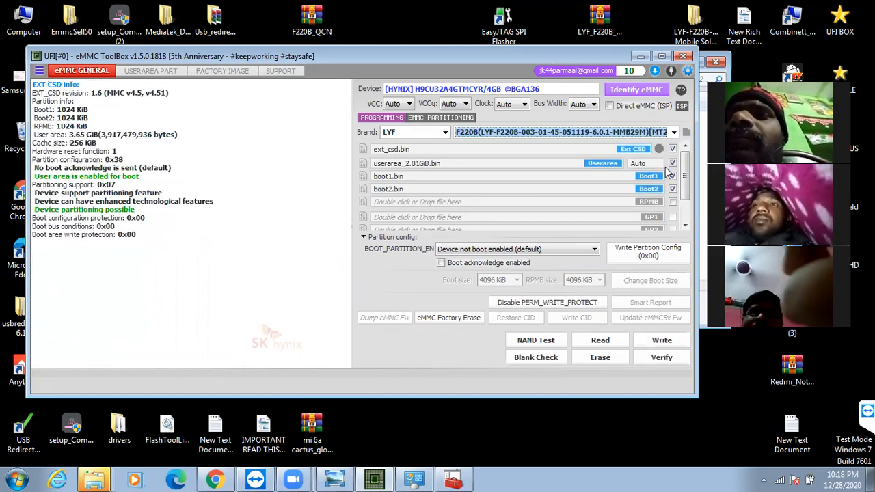
Set the user area size to 64 MiB and write the Ext CSD, user area, boot1 and boot2 files to the eMMC
click(655, 165)
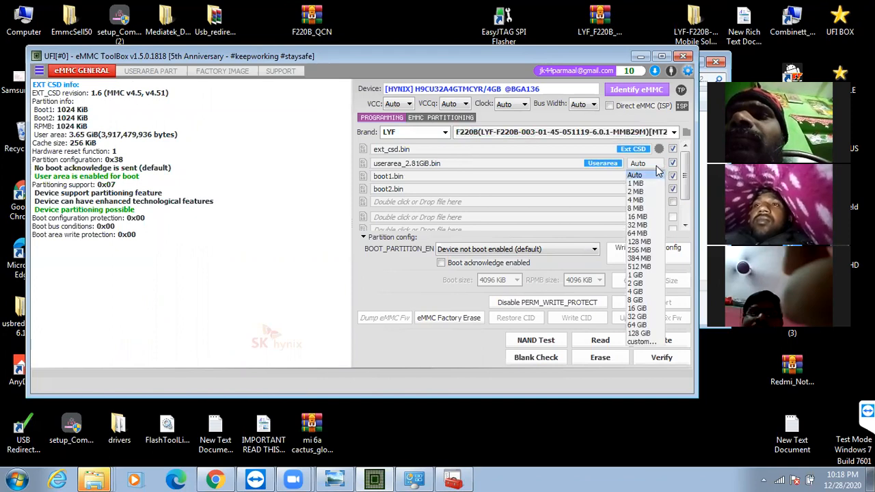
click(640, 233)
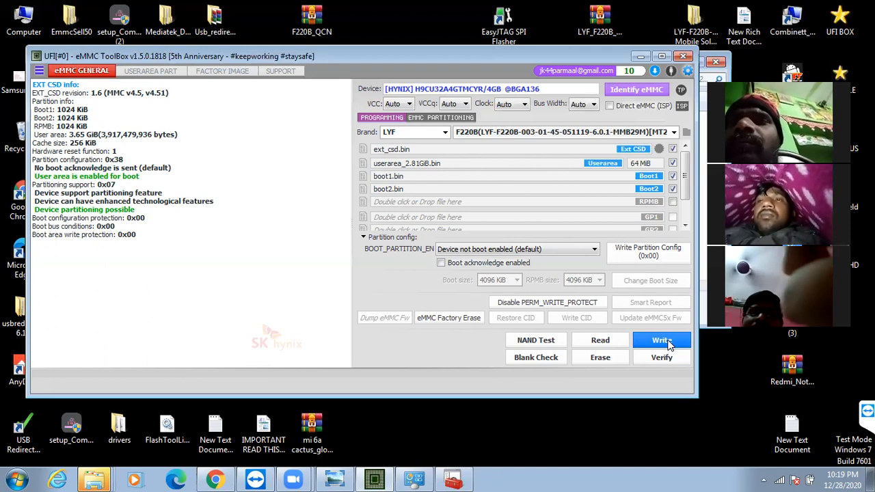
click(663, 341)
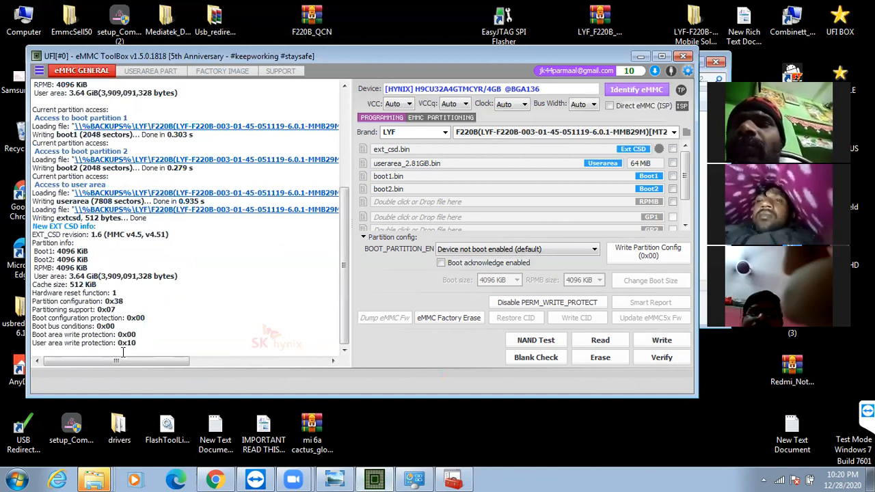
Check the write log's user area write protection line and open the user area's partition list
mouse_move(63, 342)
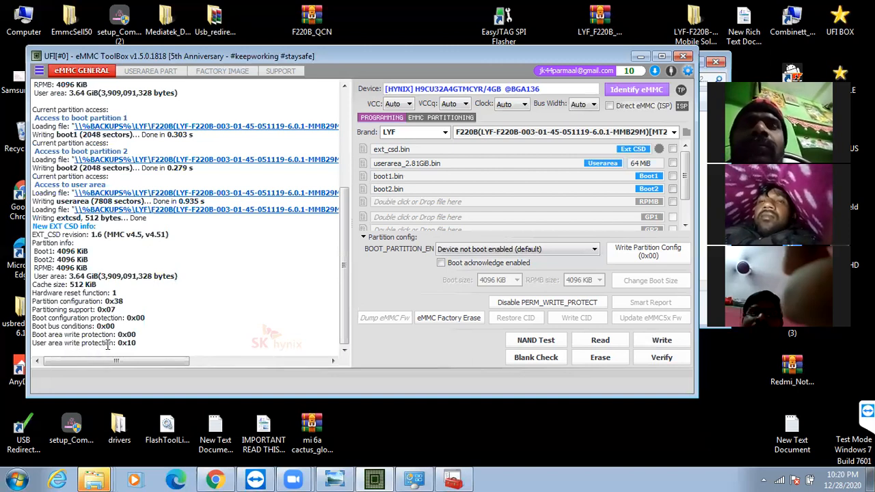
mouse_move(107, 346)
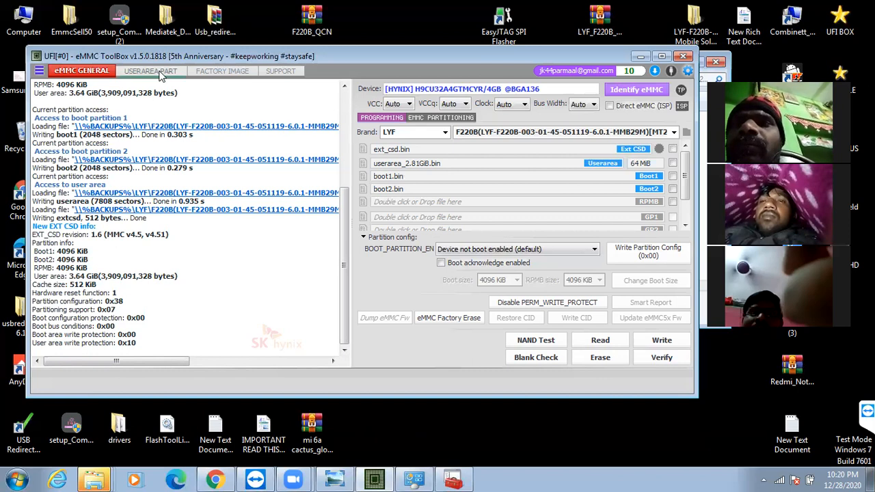
click(152, 71)
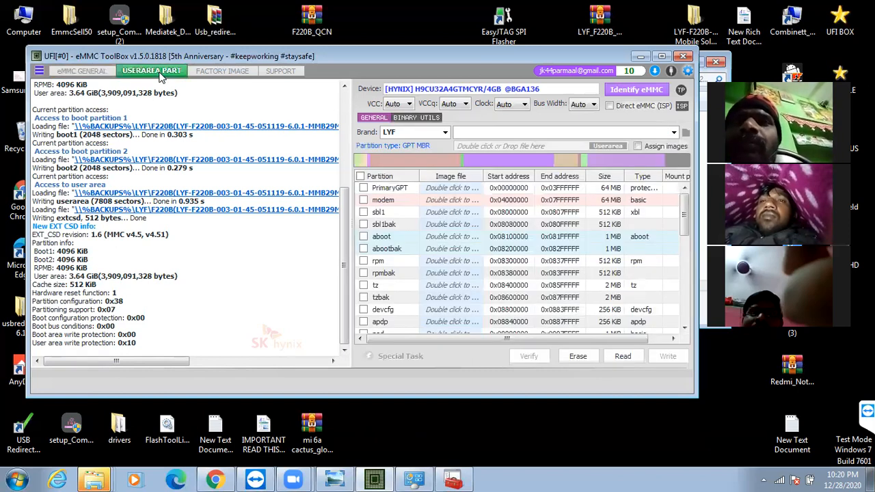